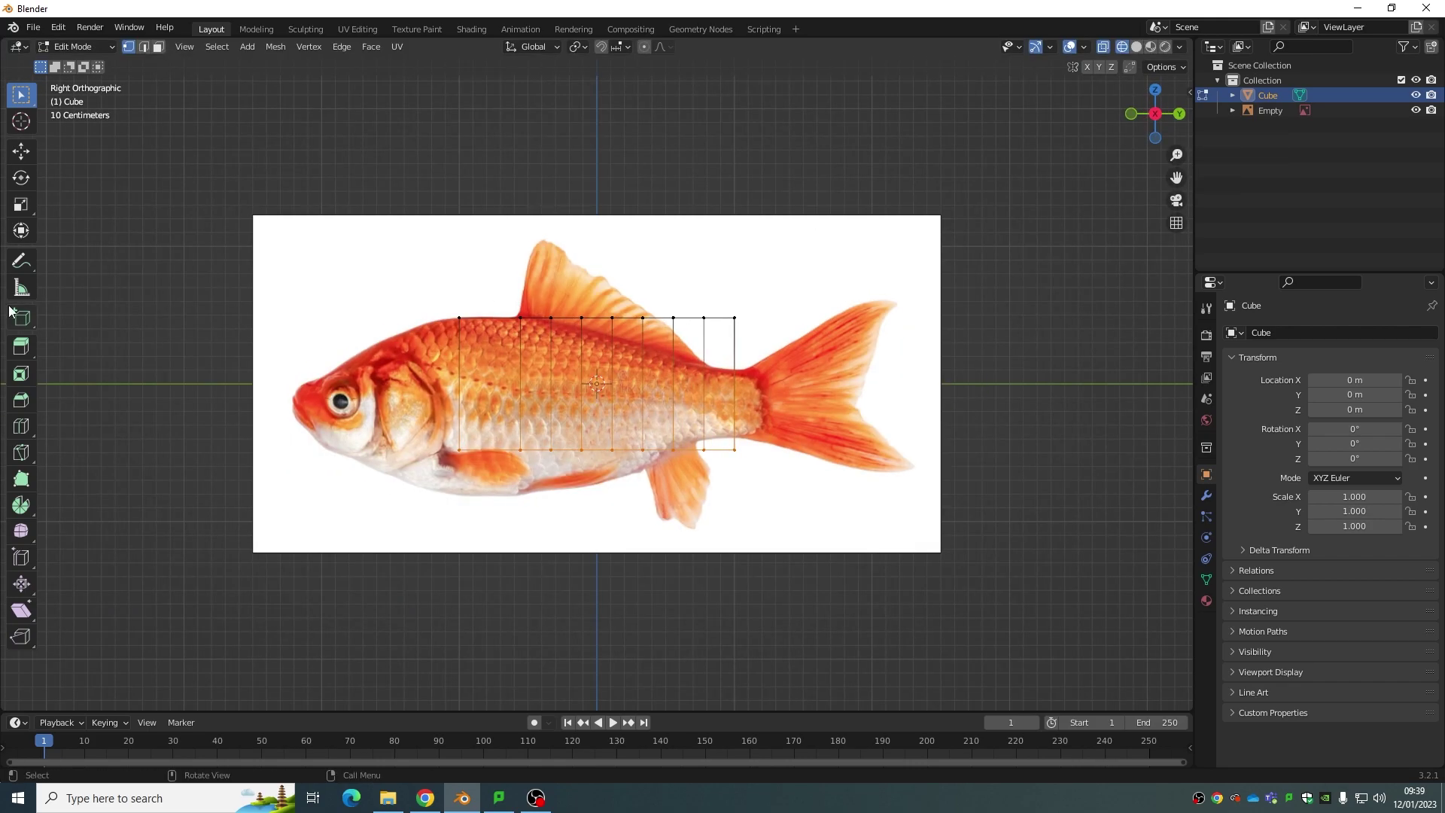
Step: Add a vertical edge loop across the block traced over the goldfish body
right_click(736, 334)
left_click(773, 356)
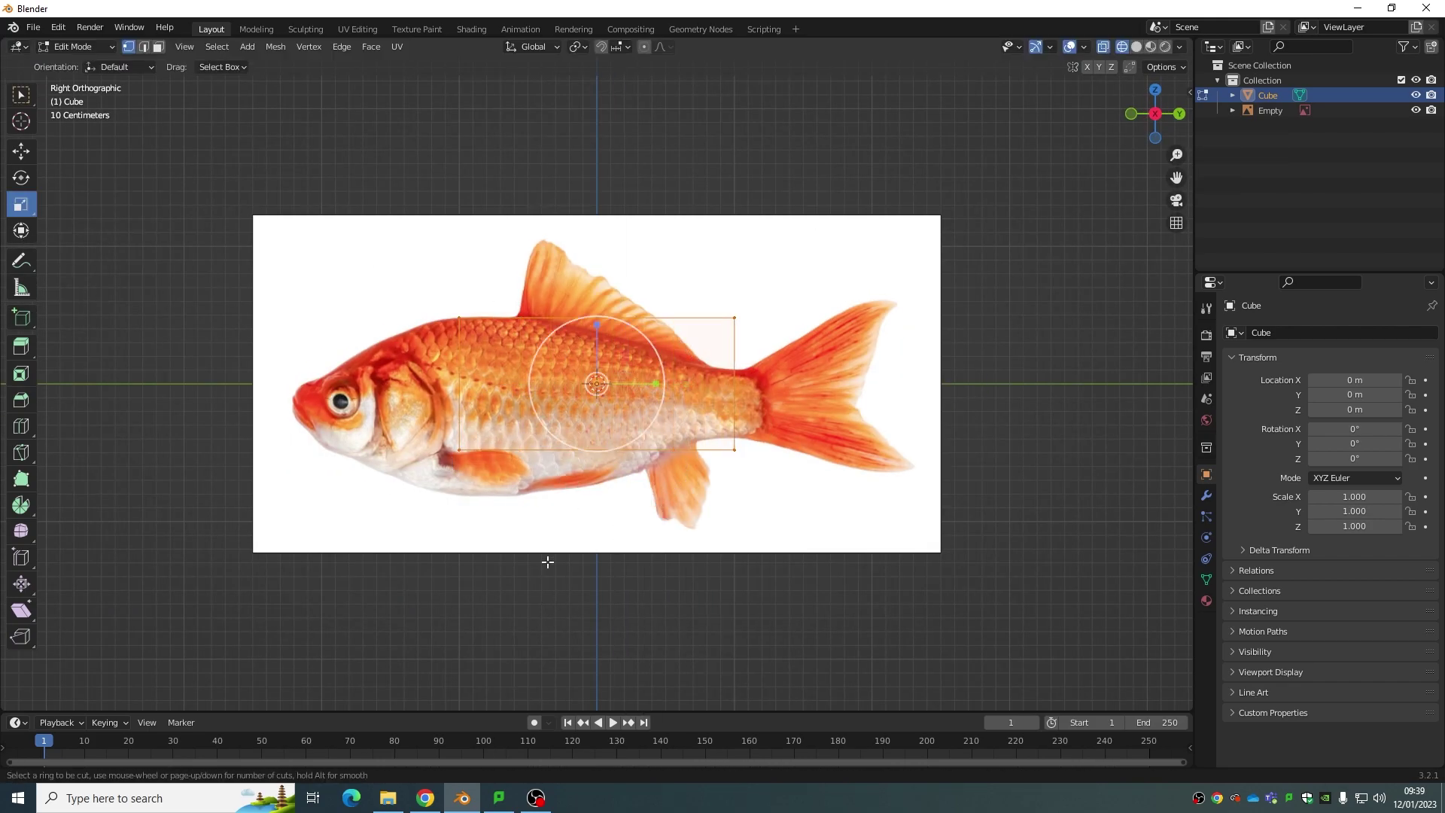
left_click(562, 337)
middle_click_drag(561, 338, 1019, 400)
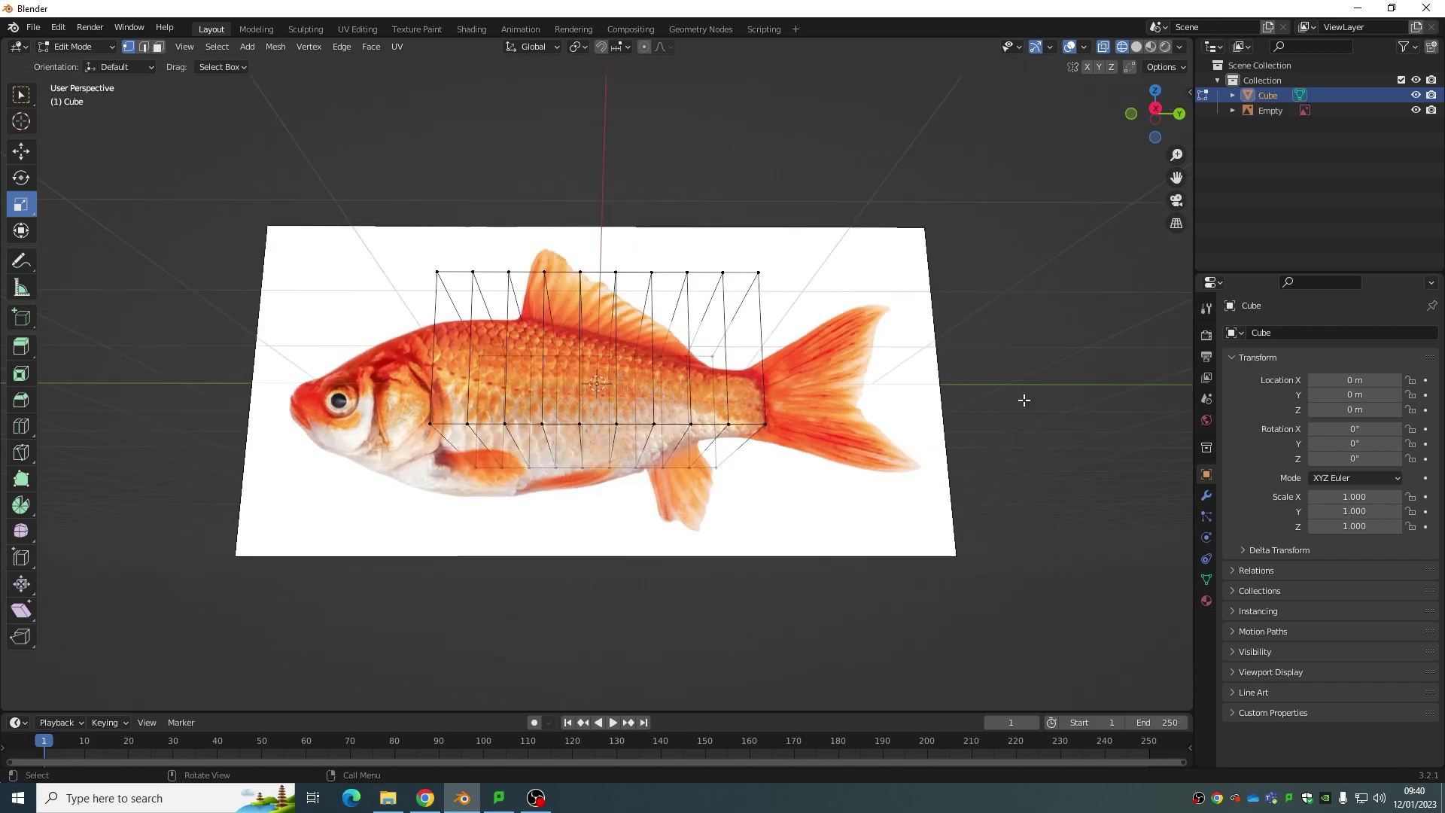
Step: Try scaling the selected vertices along Z, then inspect the mesh's depth
right_click(510, 540)
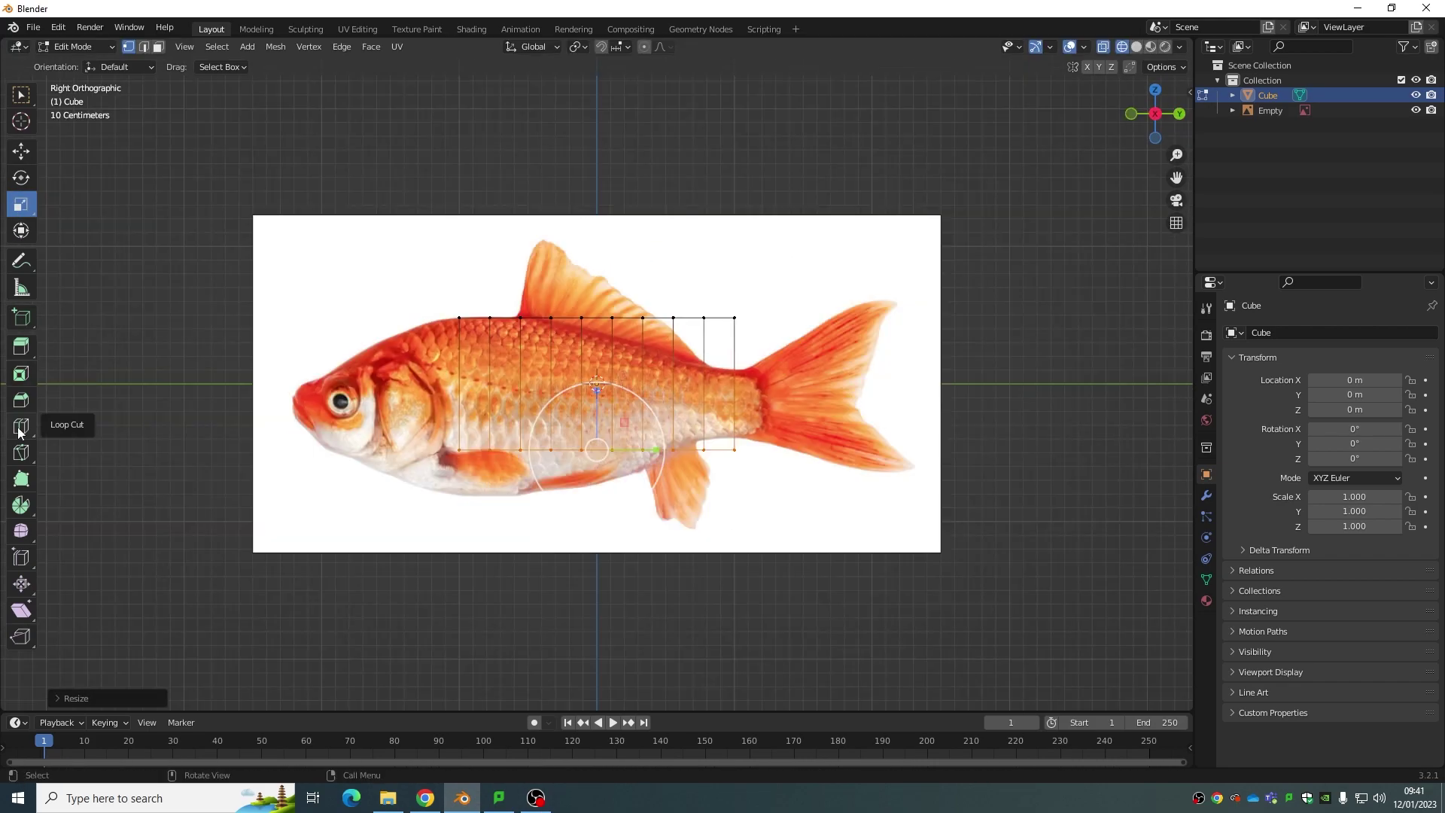
middle_click_drag(596, 449, 596, 480, "shift")
right_click(572, 508)
left_click(613, 390)
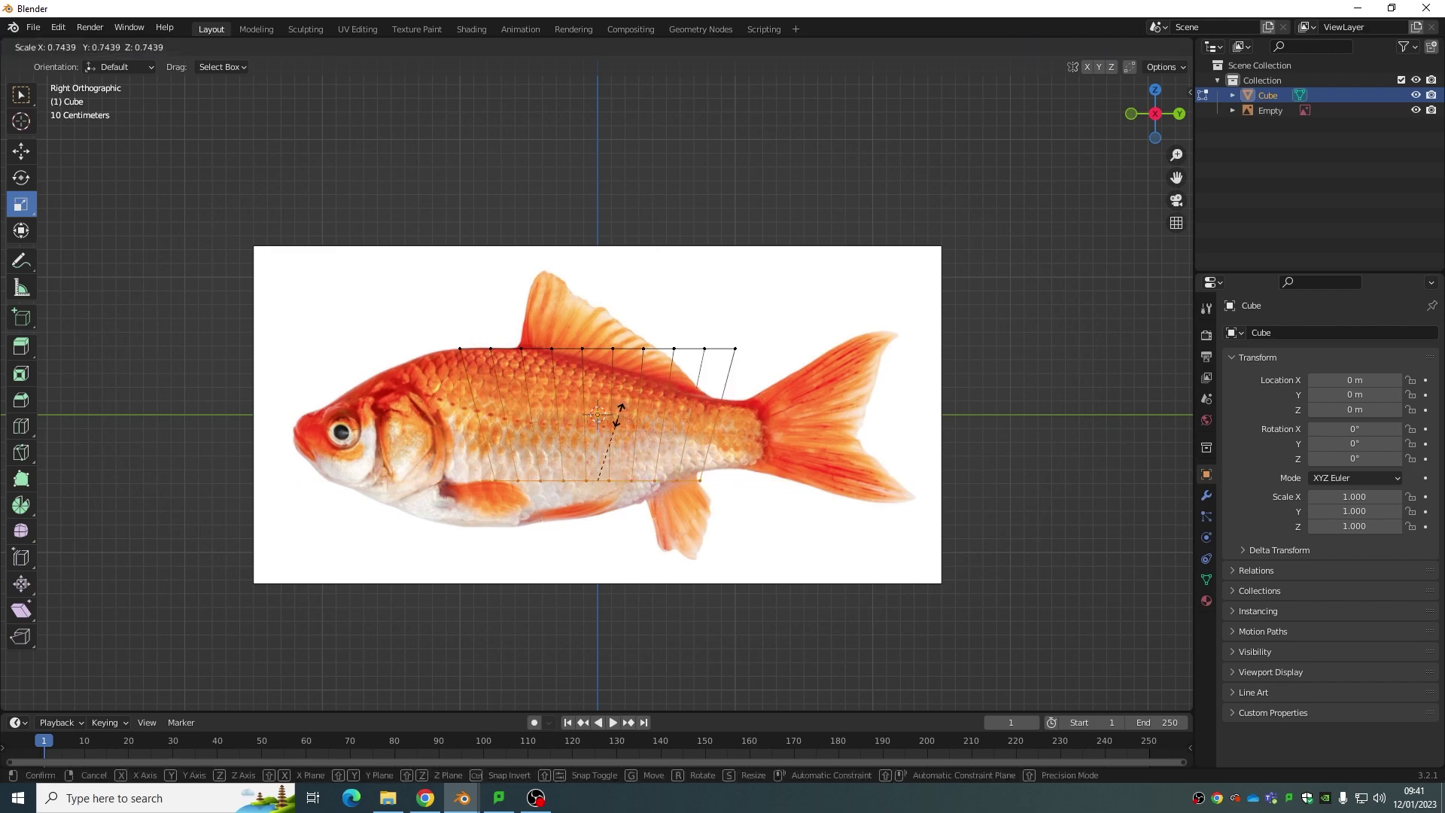
scroll(597, 436, "up", 3)
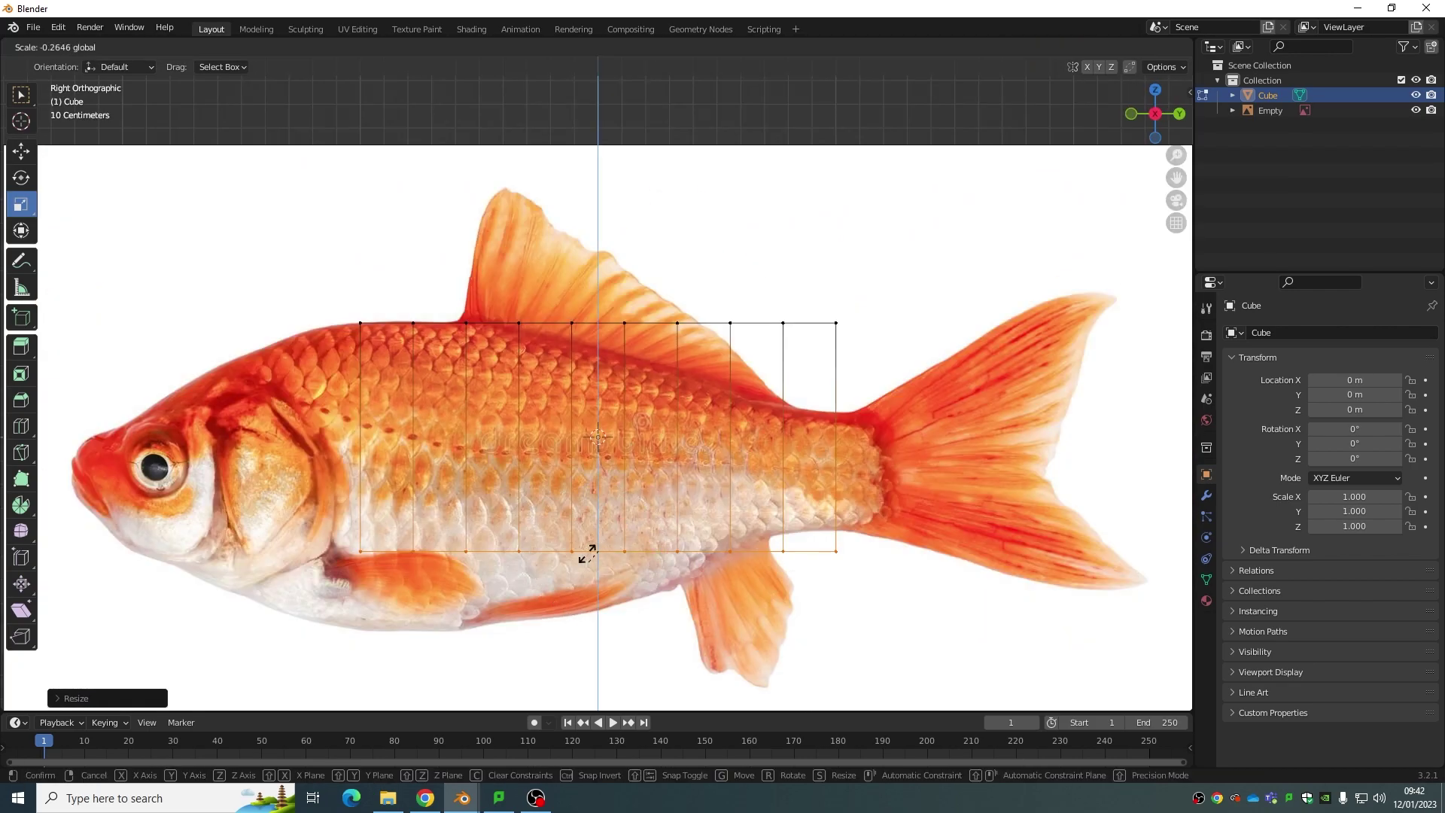
middle_click_drag(585, 534, 630, 508, "shift")
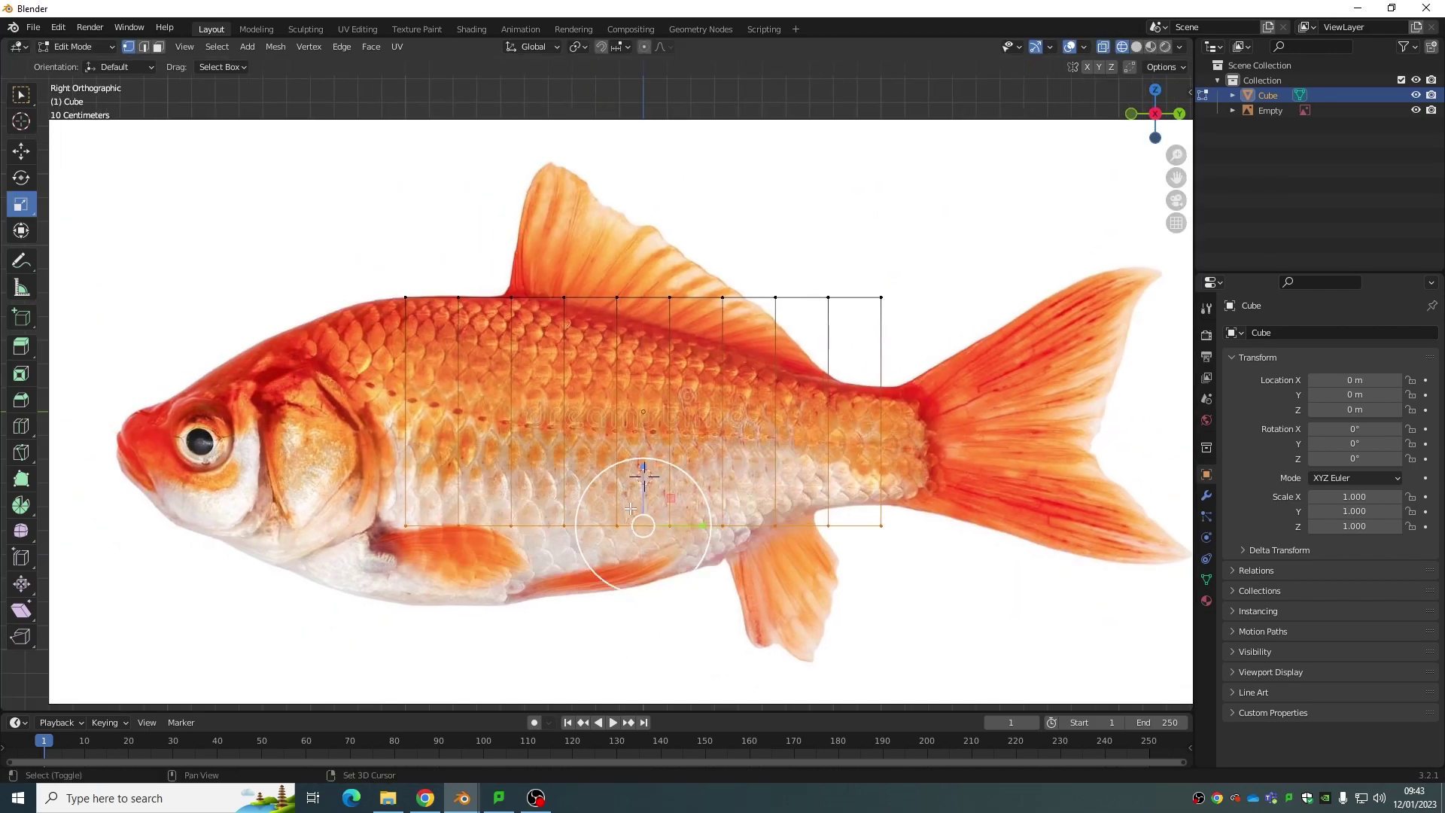
middle_click_drag(652, 574, 602, 369, "alt")
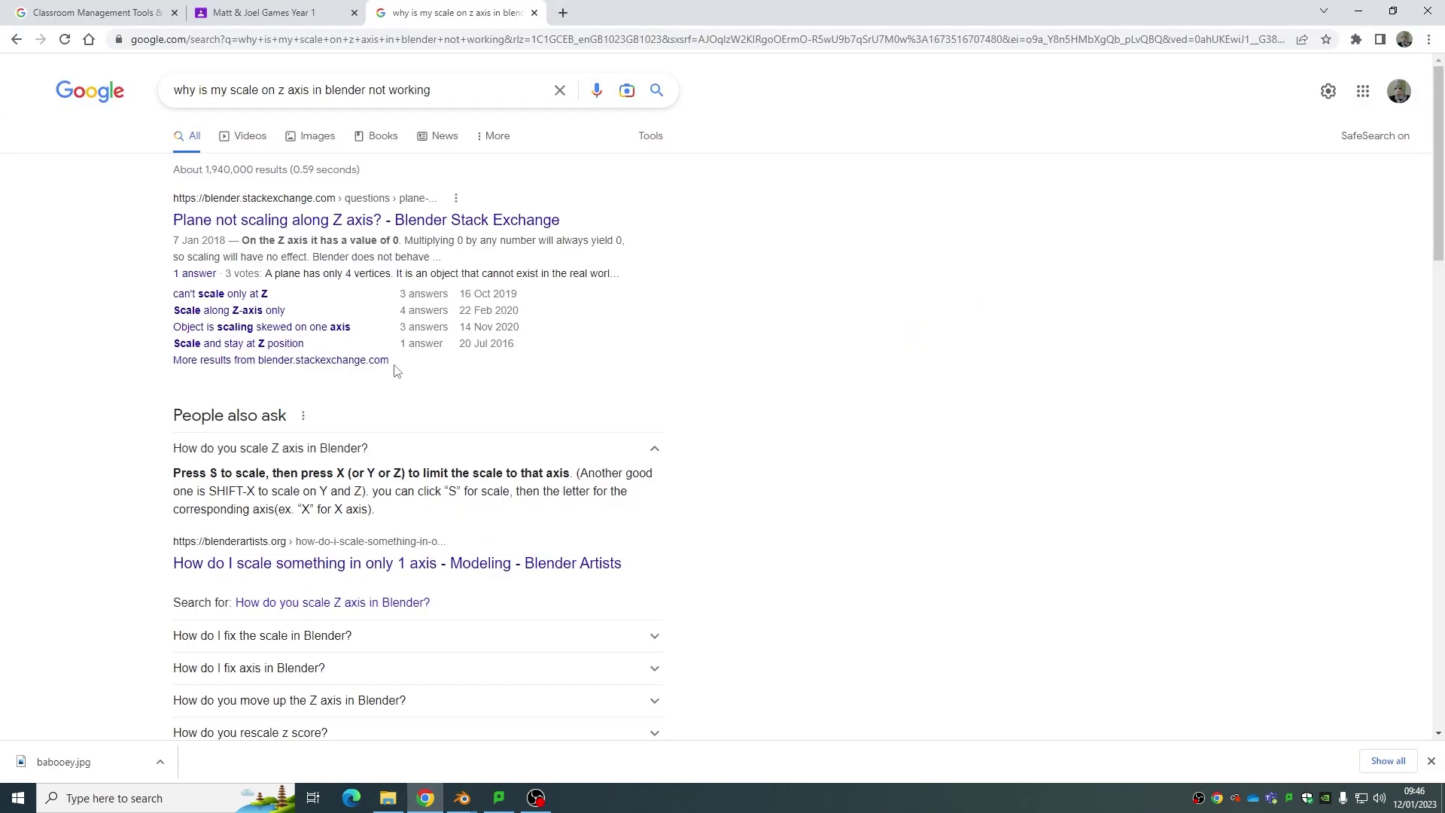
Step: Open the Reddit thread 'Can't scale along local axis' from the Google results
scroll(245, 567, "down", 5)
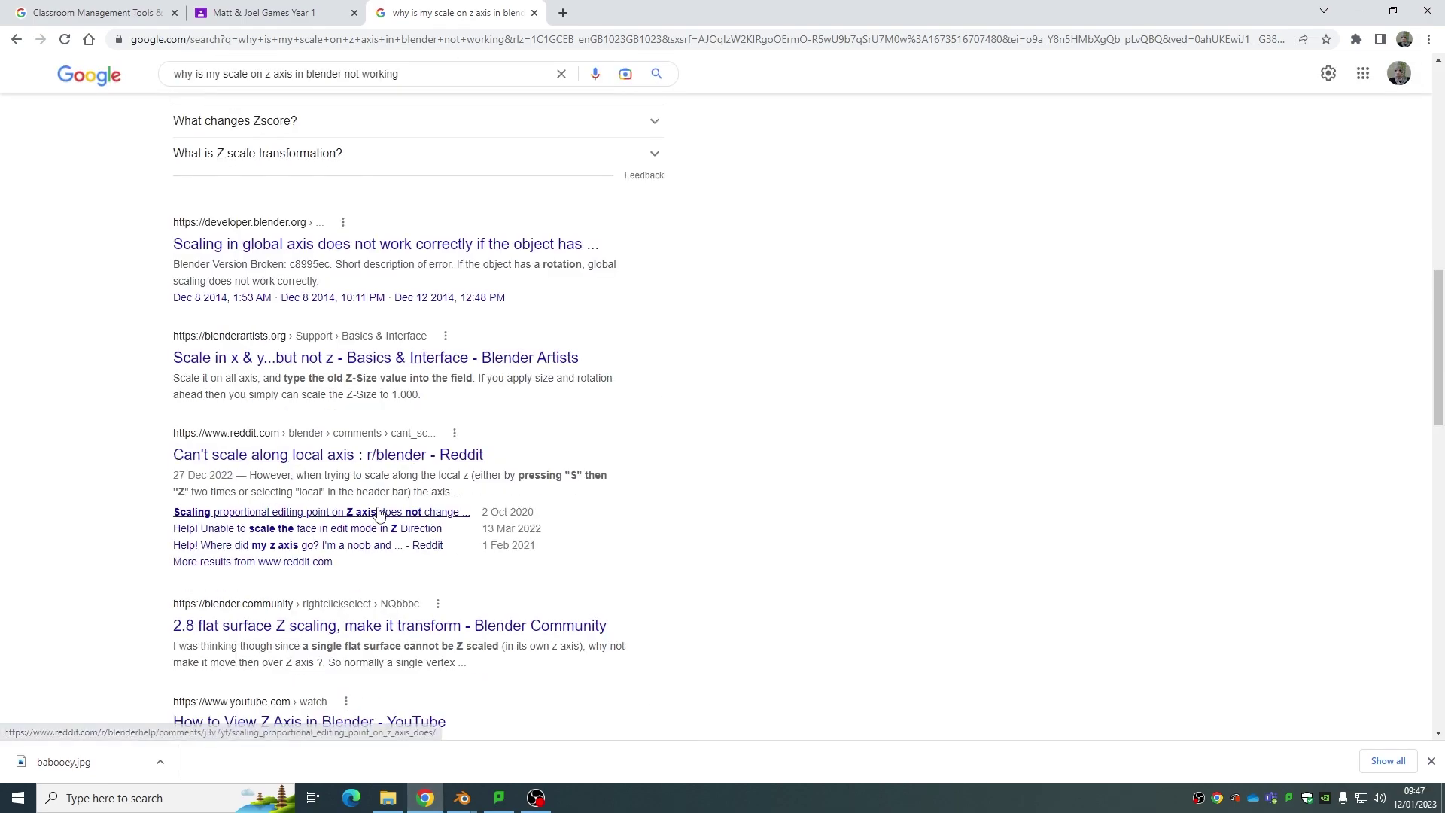
left_click(301, 457)
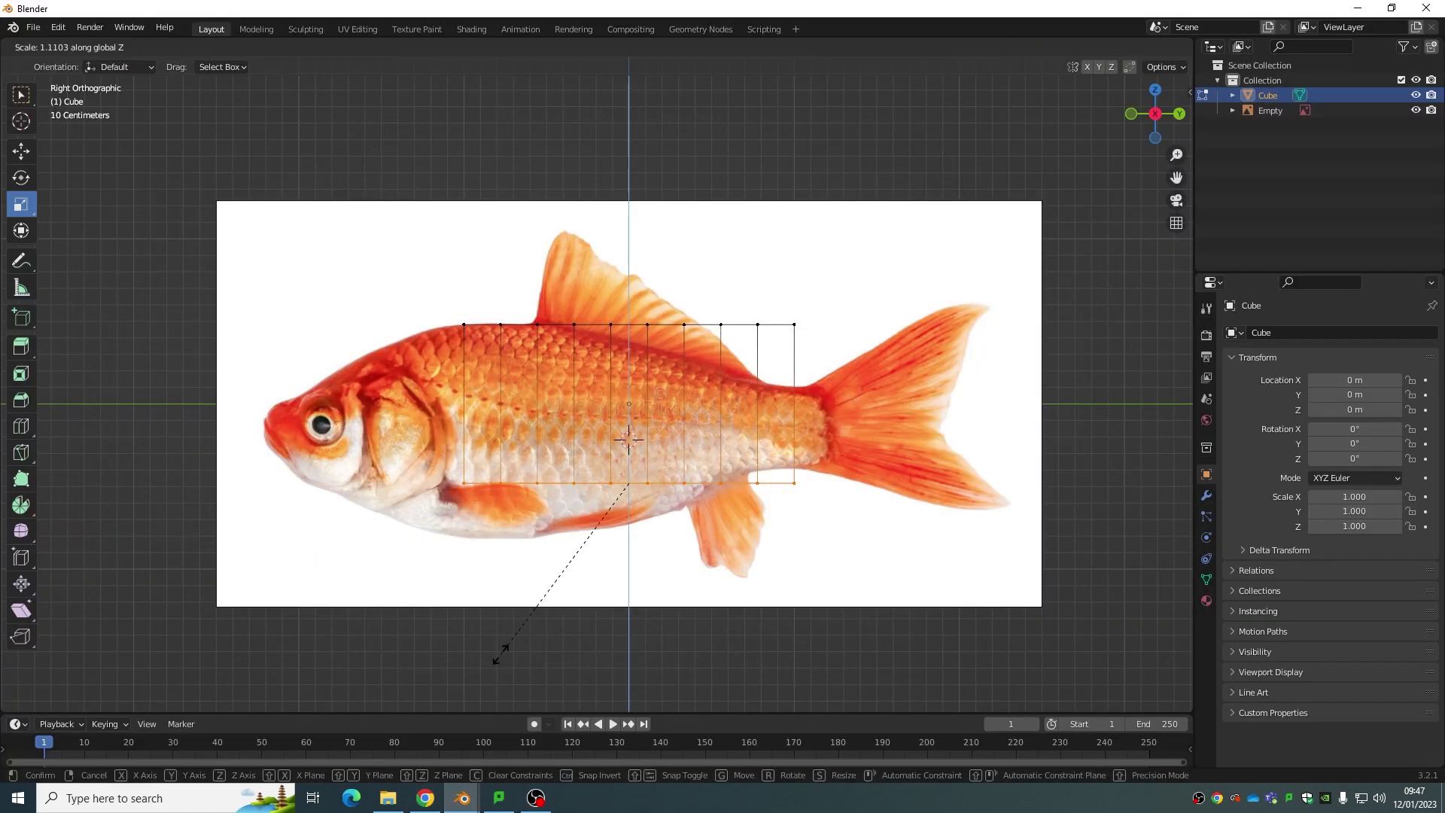
Step: Extrude the bottom edge downward and move its vertices toward the belly, undoing one move
left_click(939, 181)
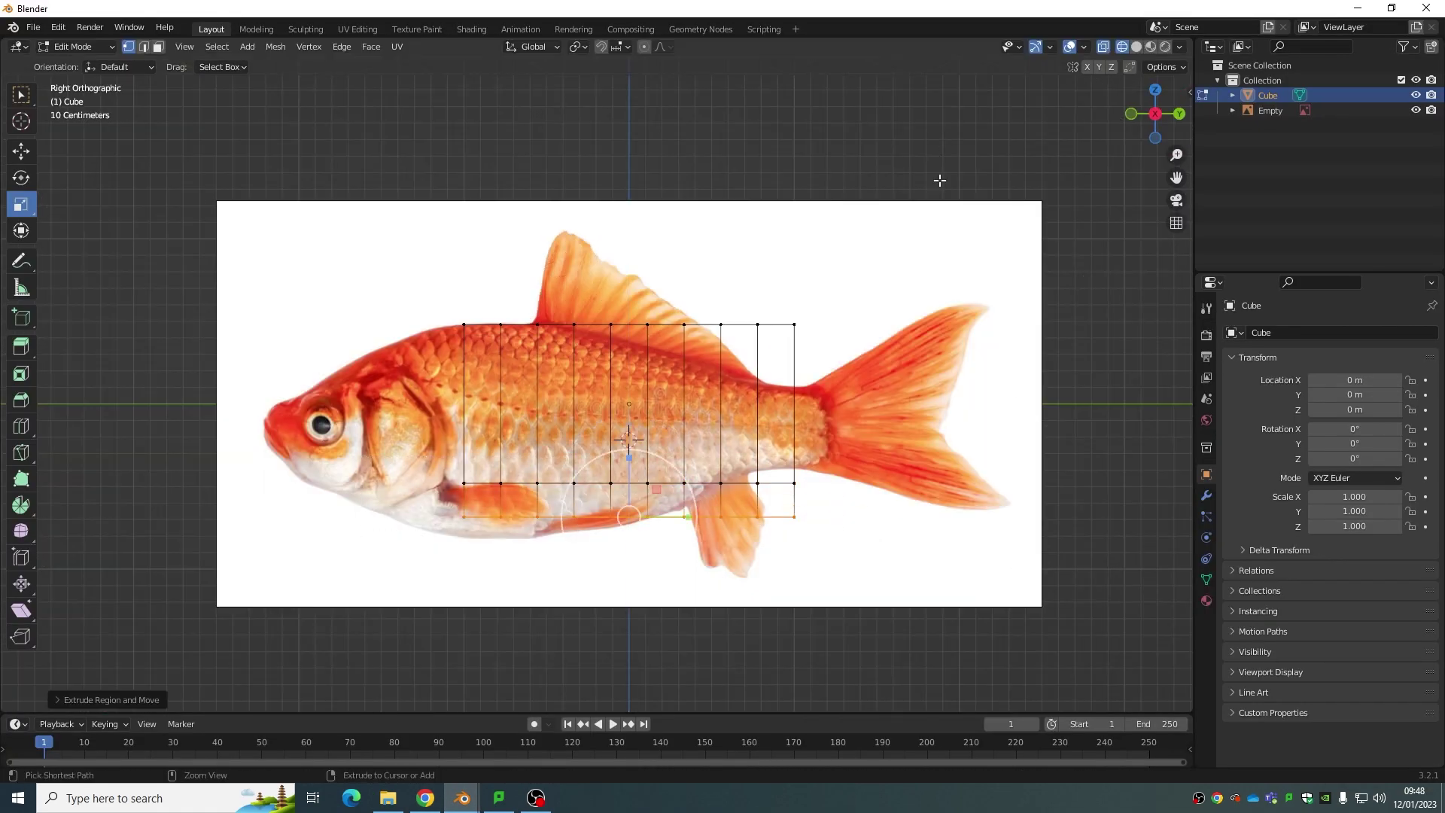
key("Escape")
middle_click_drag(808, 548, 753, 489)
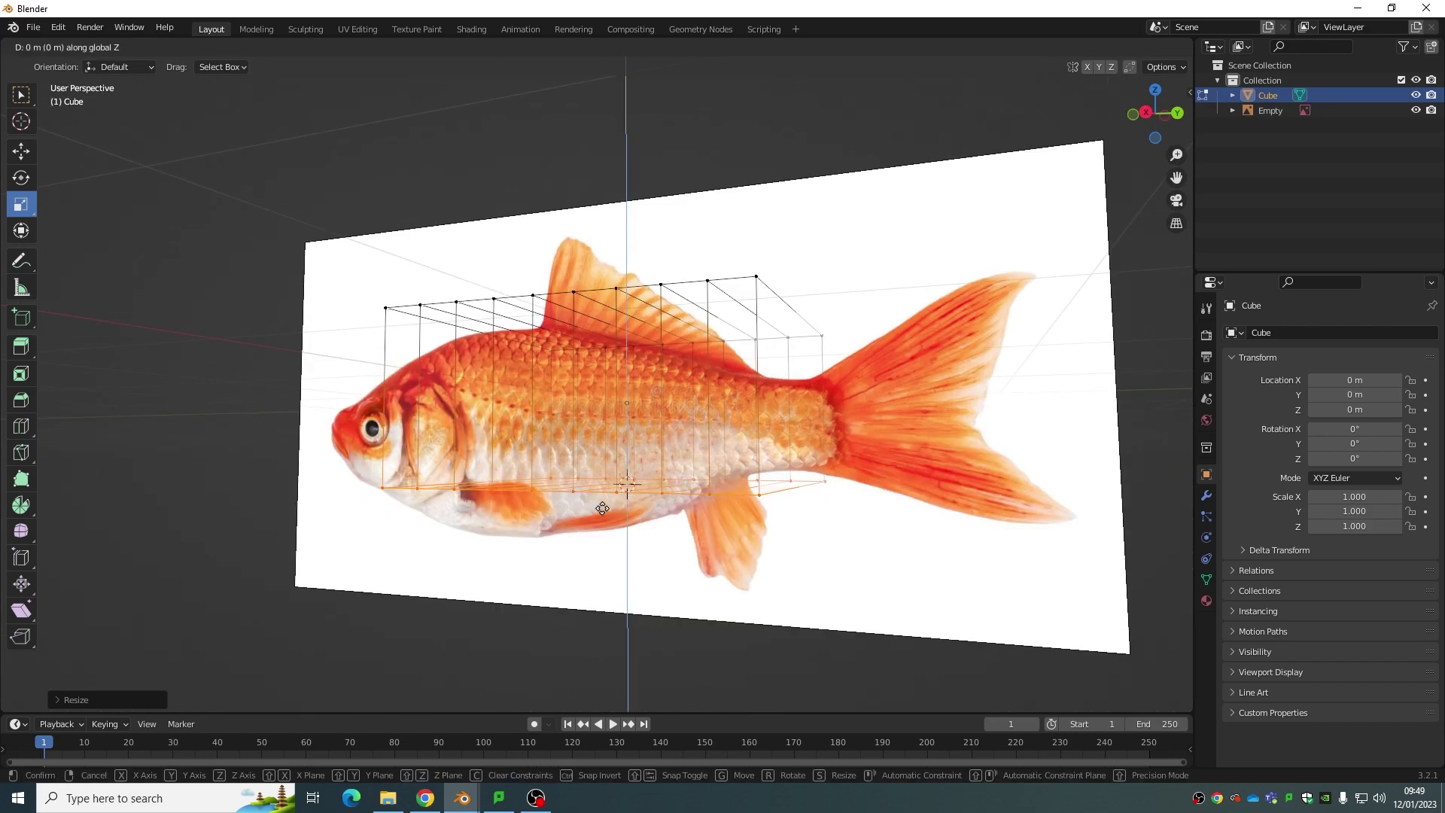
key("g")
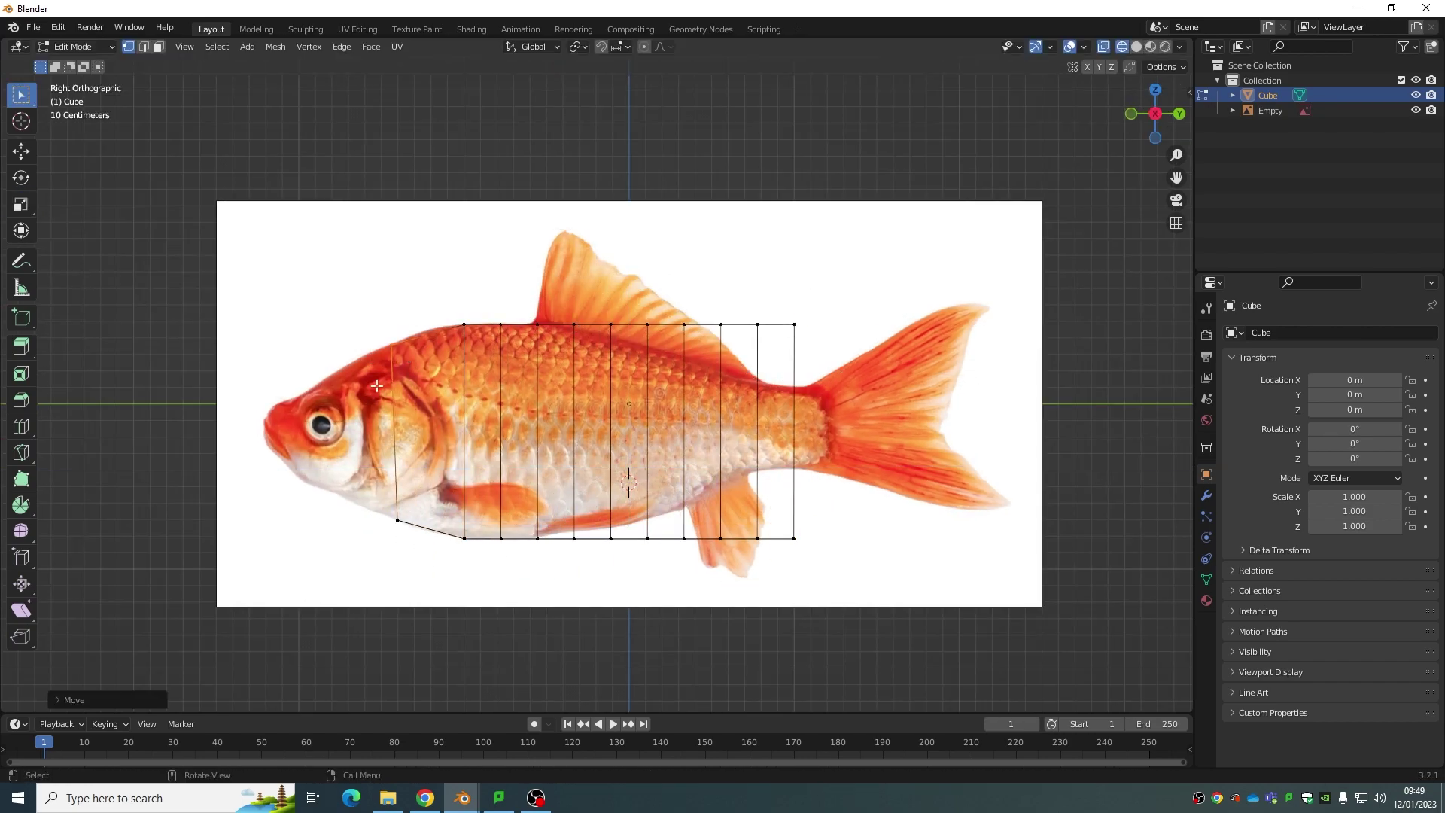
key("ctrl+z")
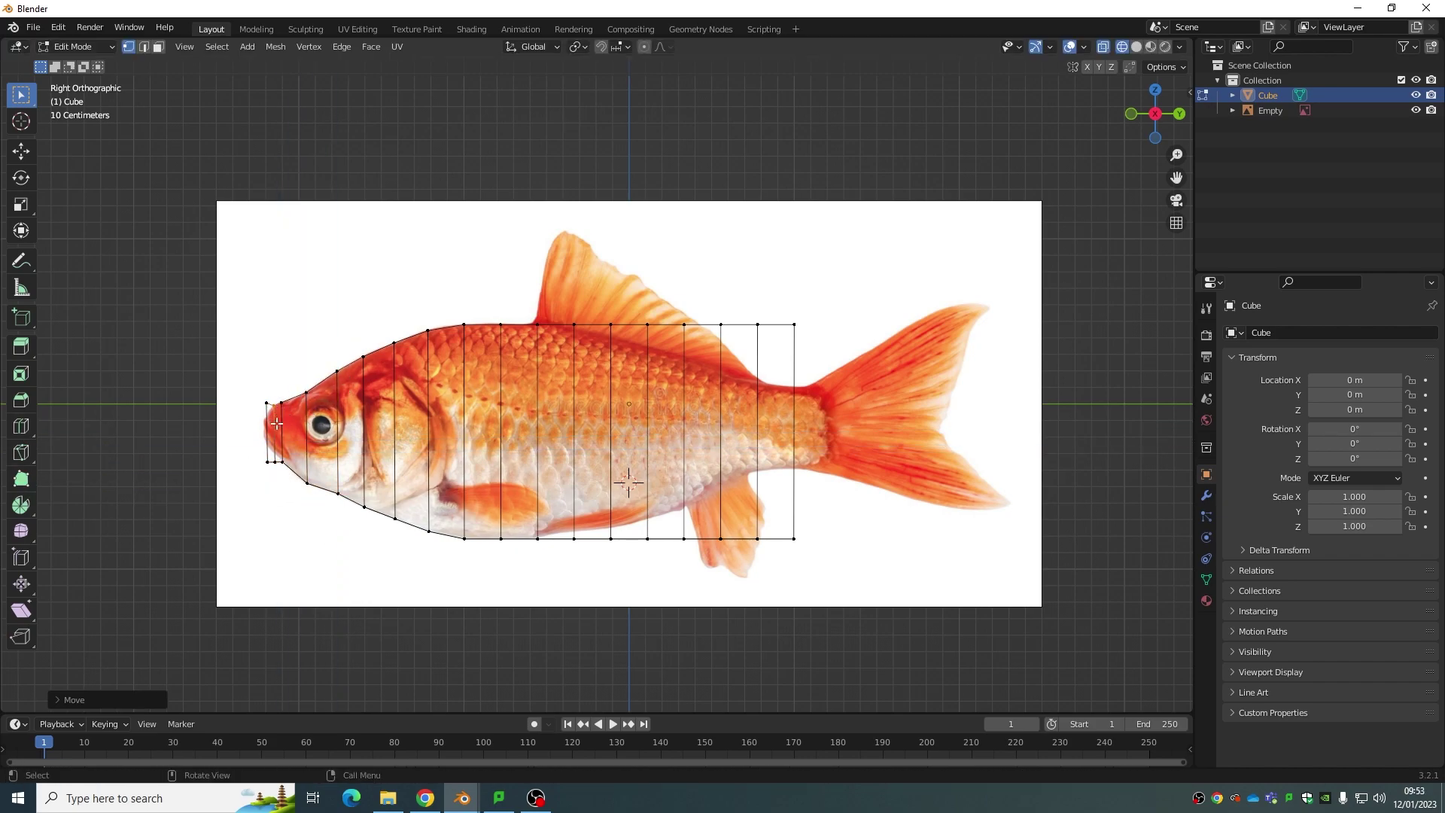
Step: Fit the nose vertices to the fish's rounded outline
left_click(271, 456)
scroll(270, 457, "up", 4)
middle_click_drag(286, 459, 380, 463, "shift")
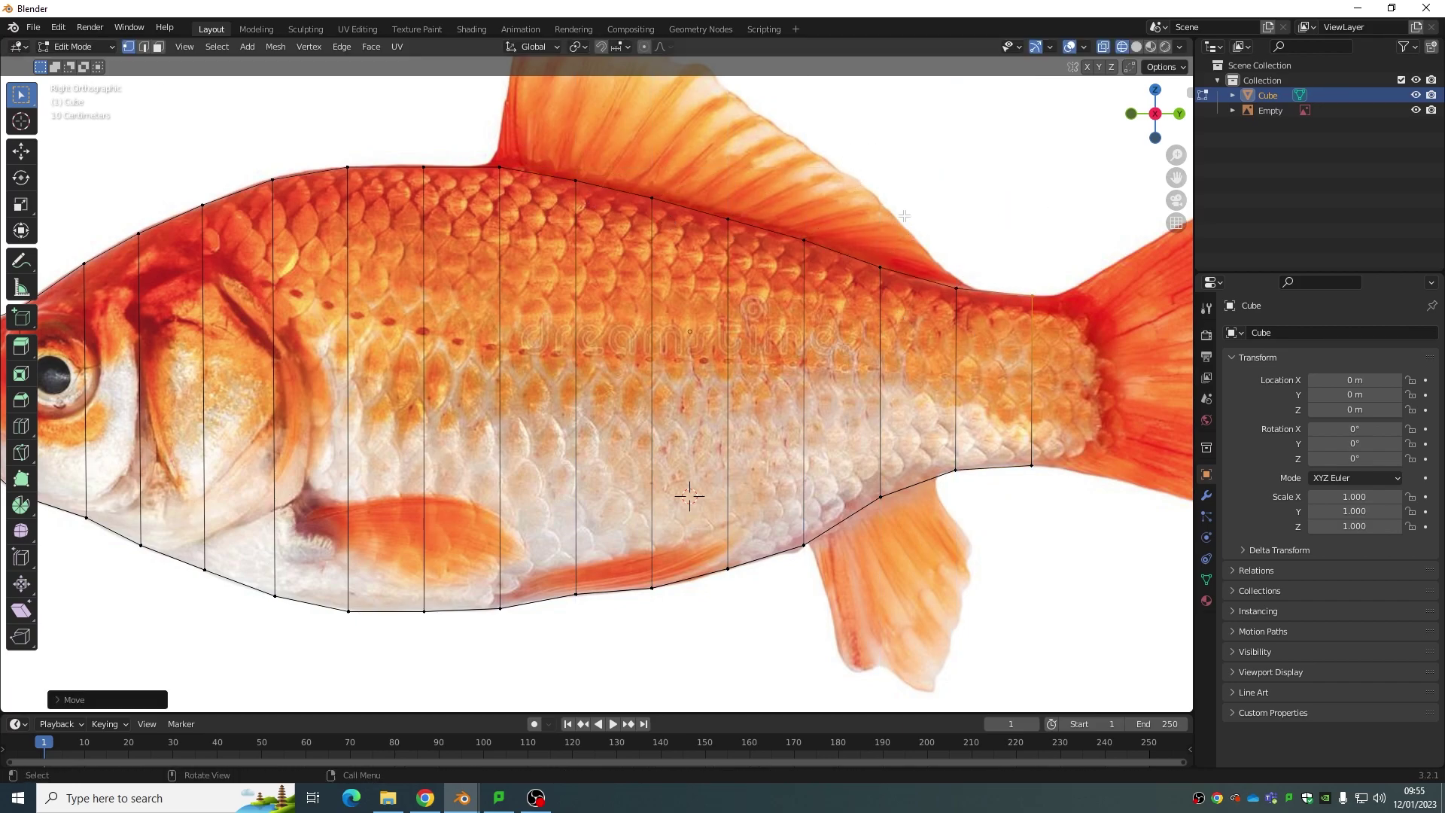
Step: Extend the mesh back over the forked tail fin, following its outline
scroll(904, 216, "down", 2)
middle_click_drag(904, 216, 708, 253, "shift")
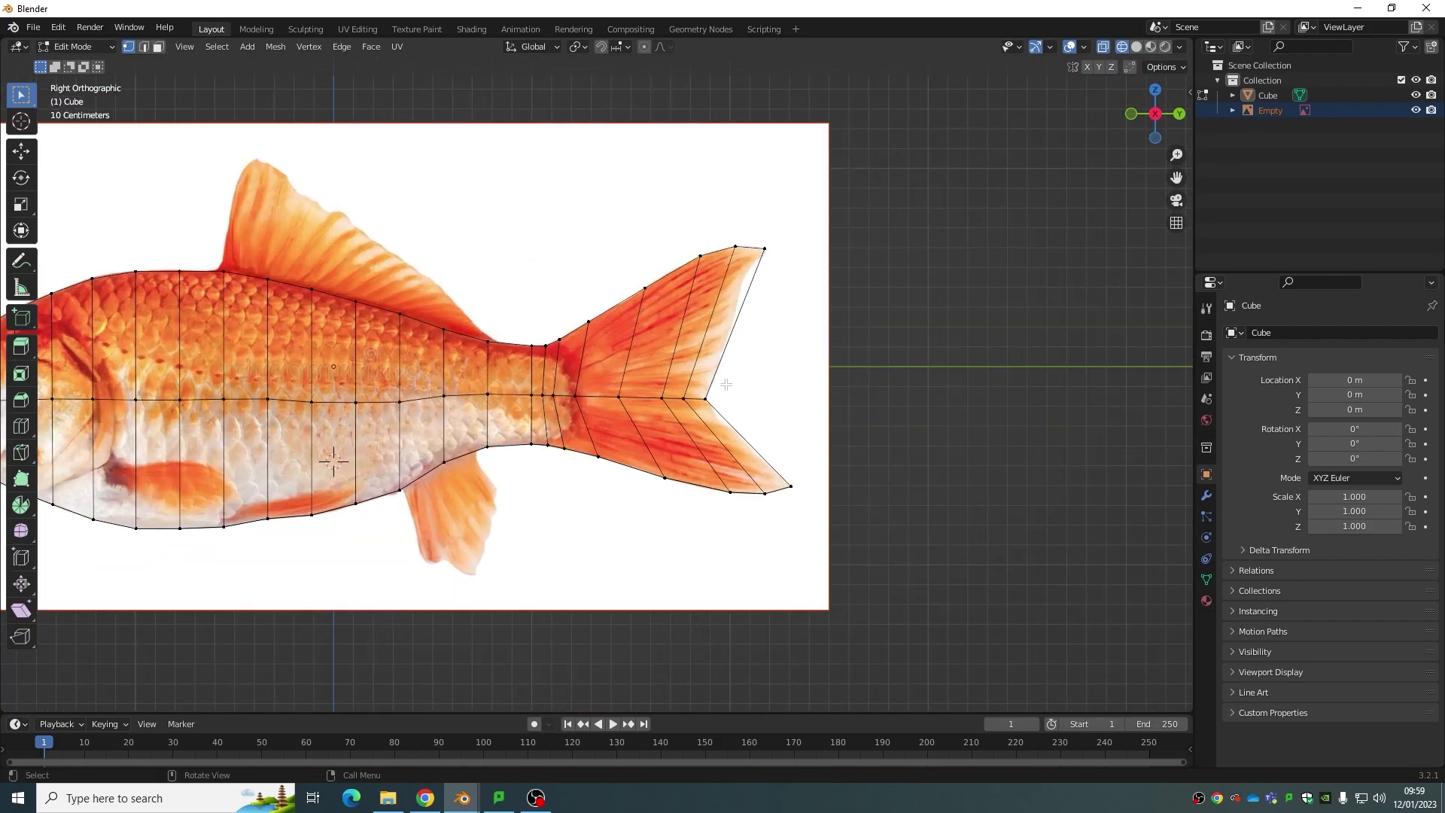
scroll(692, 594, "down", 2)
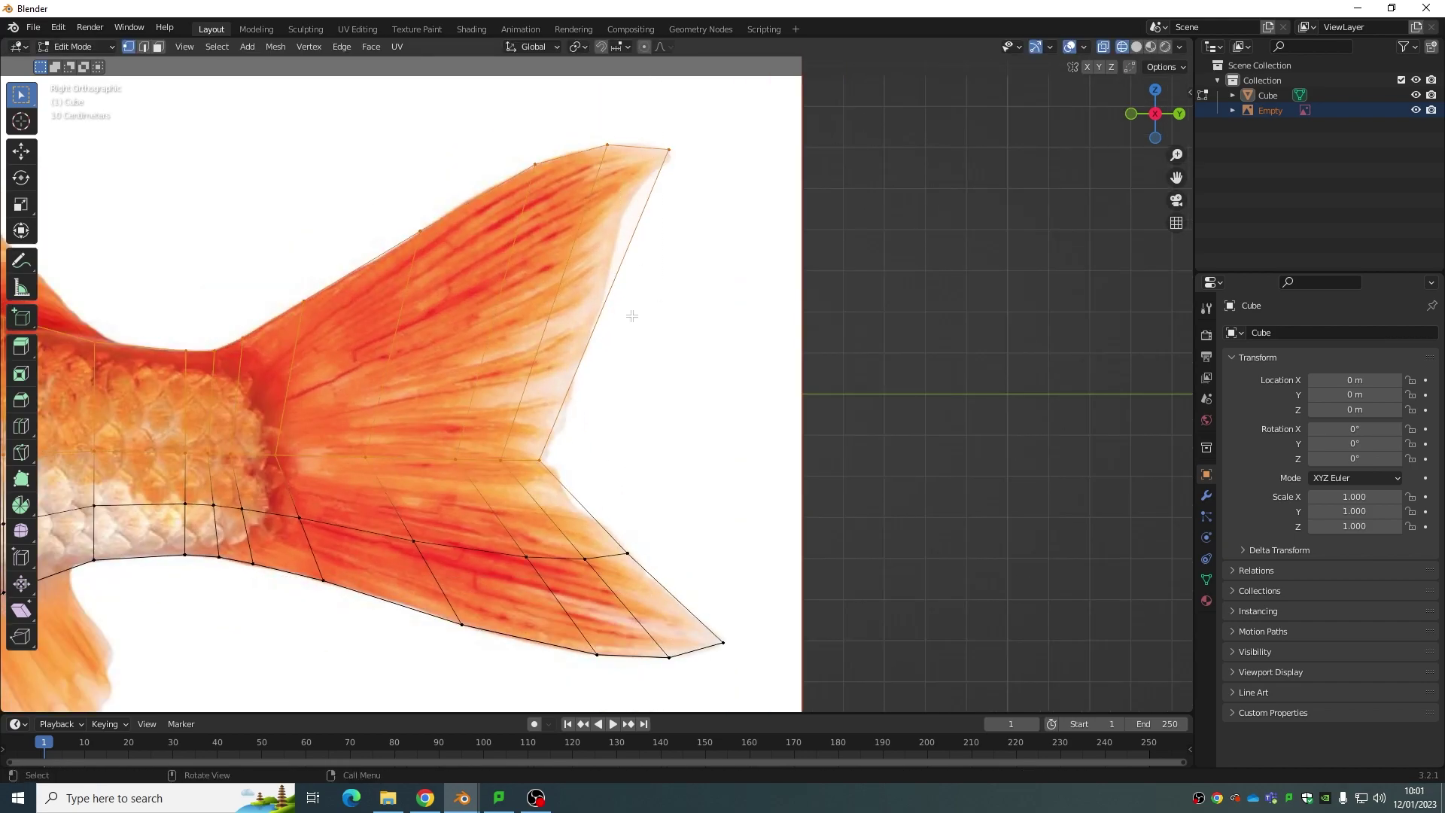
scroll(670, 404, "down", 6)
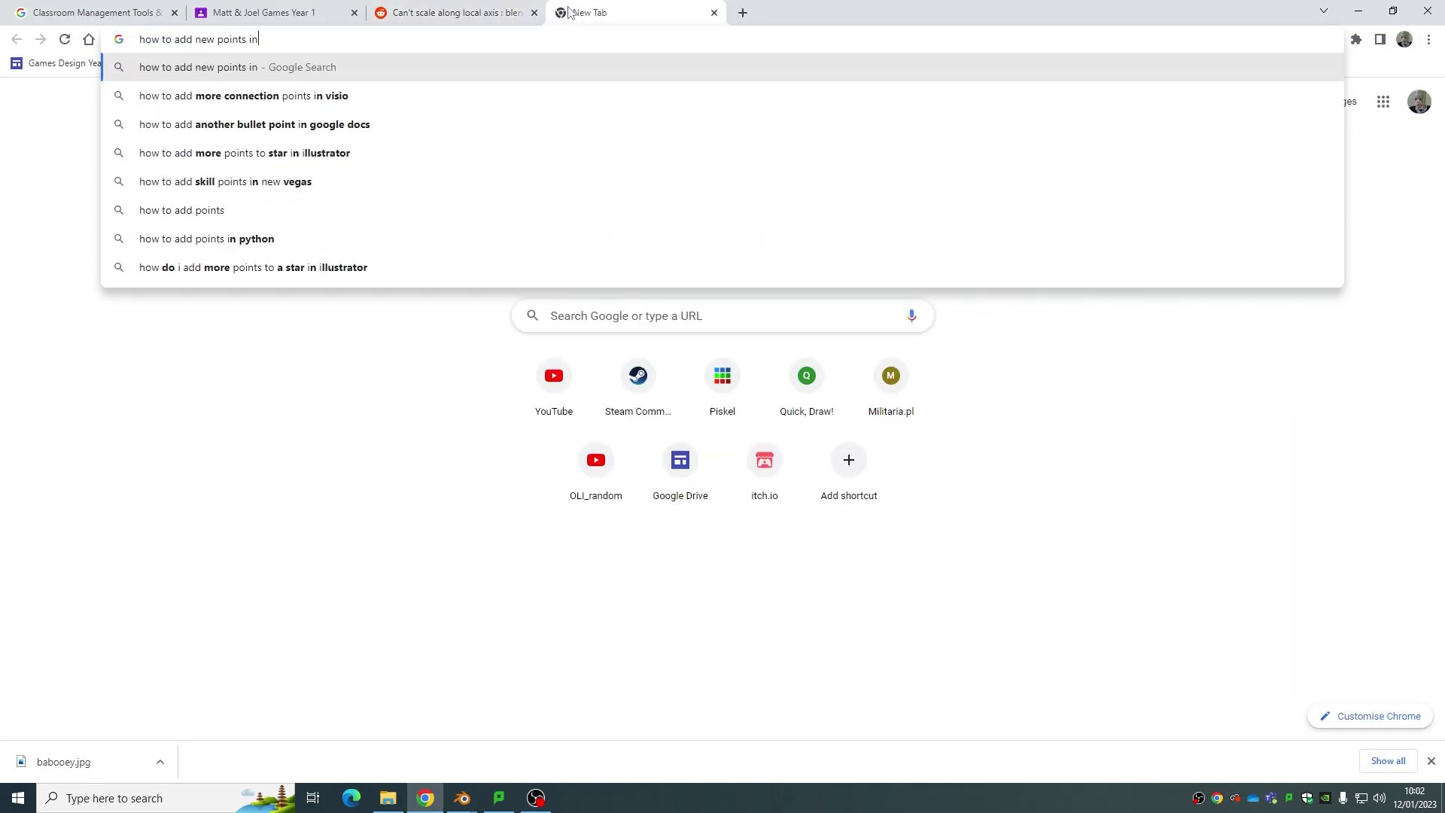
key("Return")
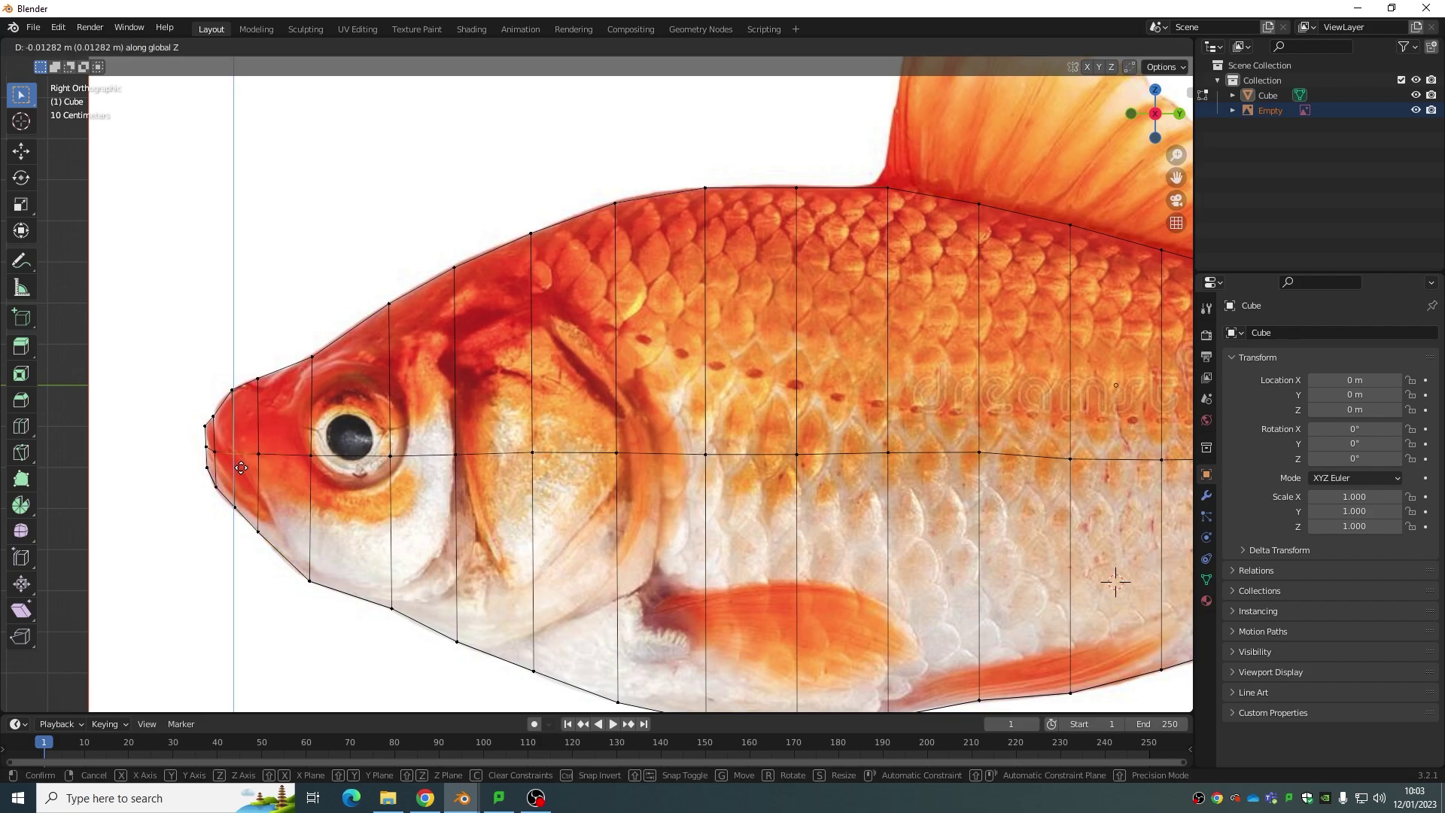
scroll(228, 444, "down", 5)
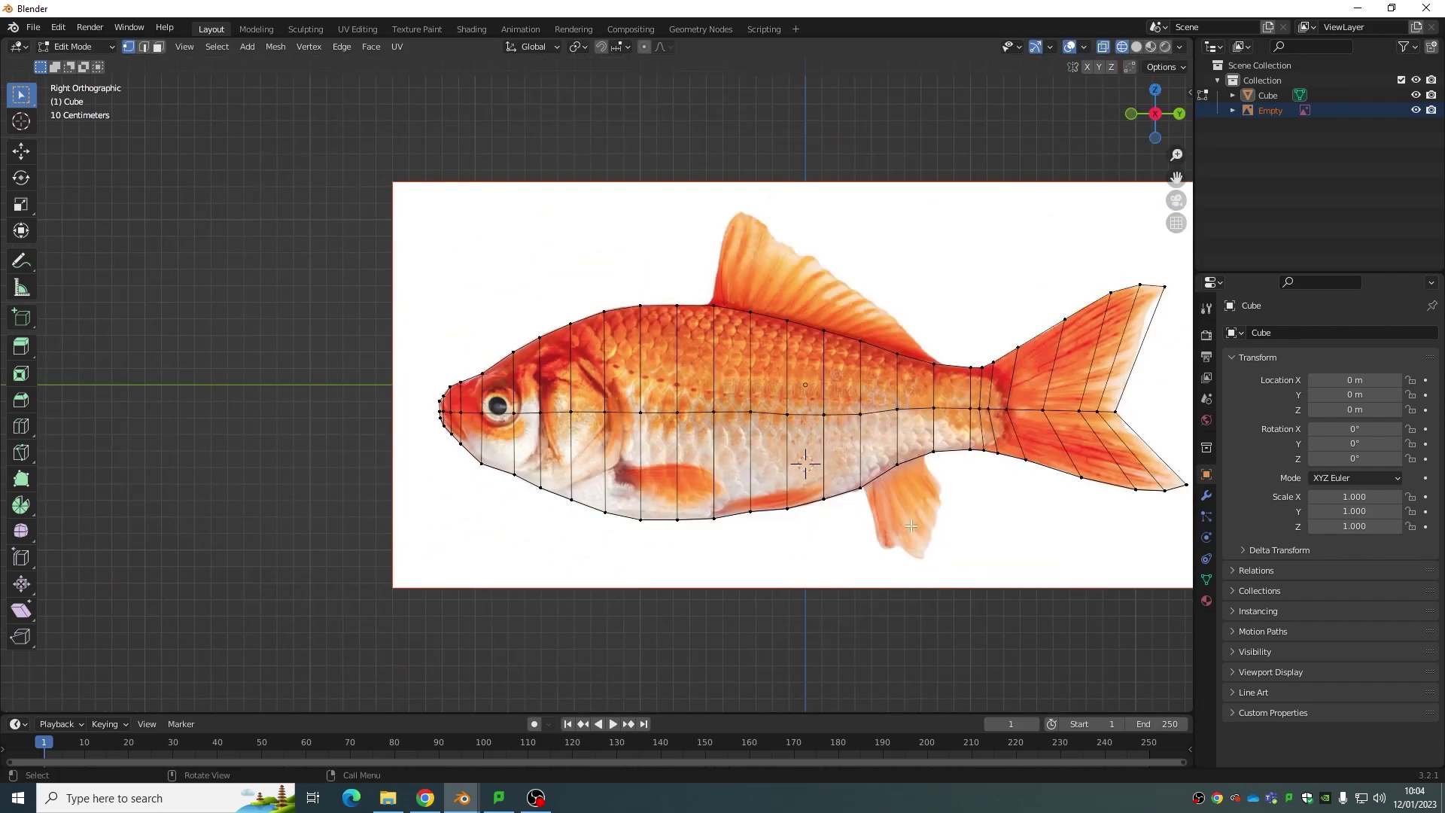
Step: Inspect the thickened fish mesh in perspective, side view and top view
middle_click_drag(911, 526, 990, 385)
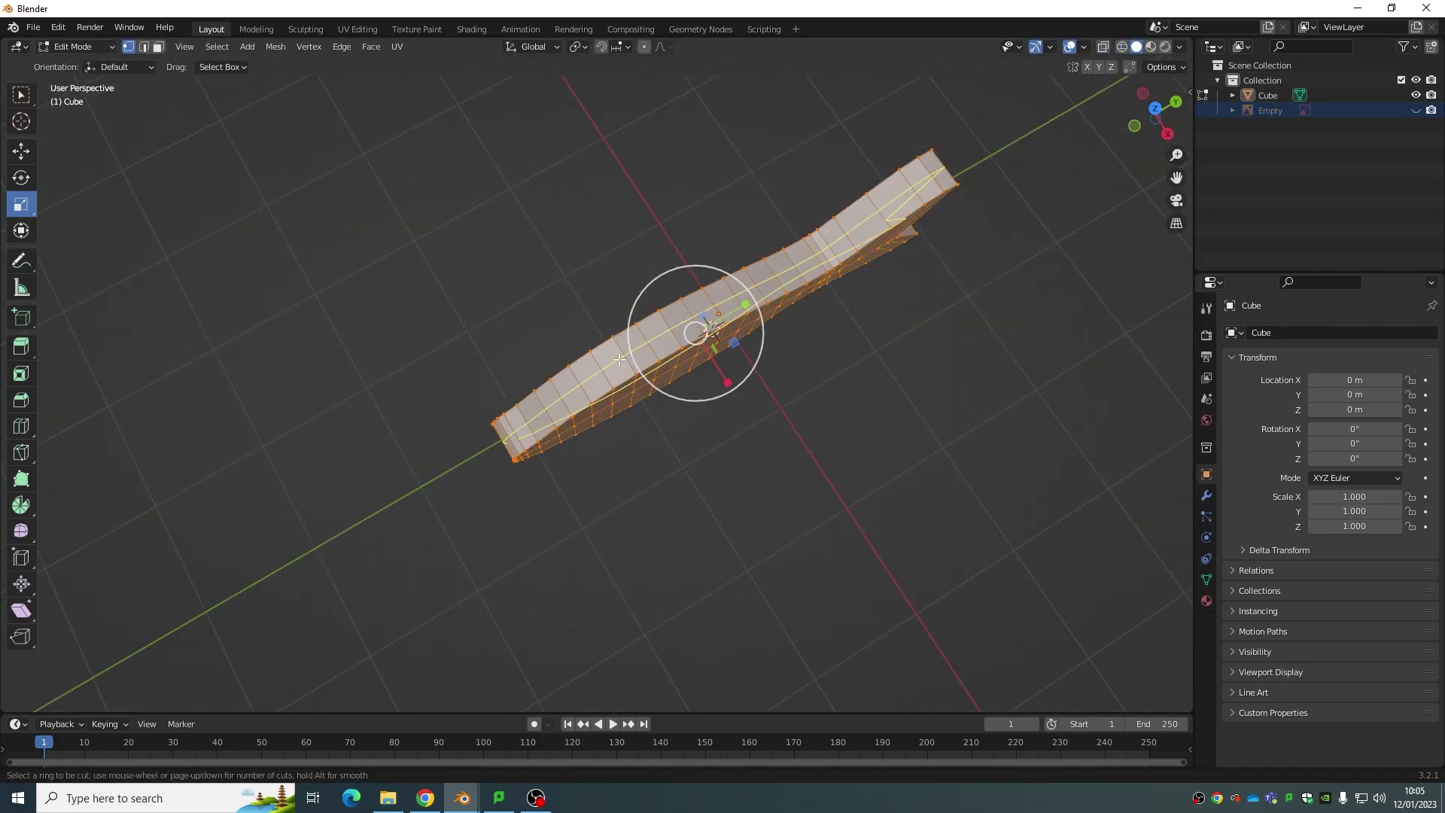
key("KP_3")
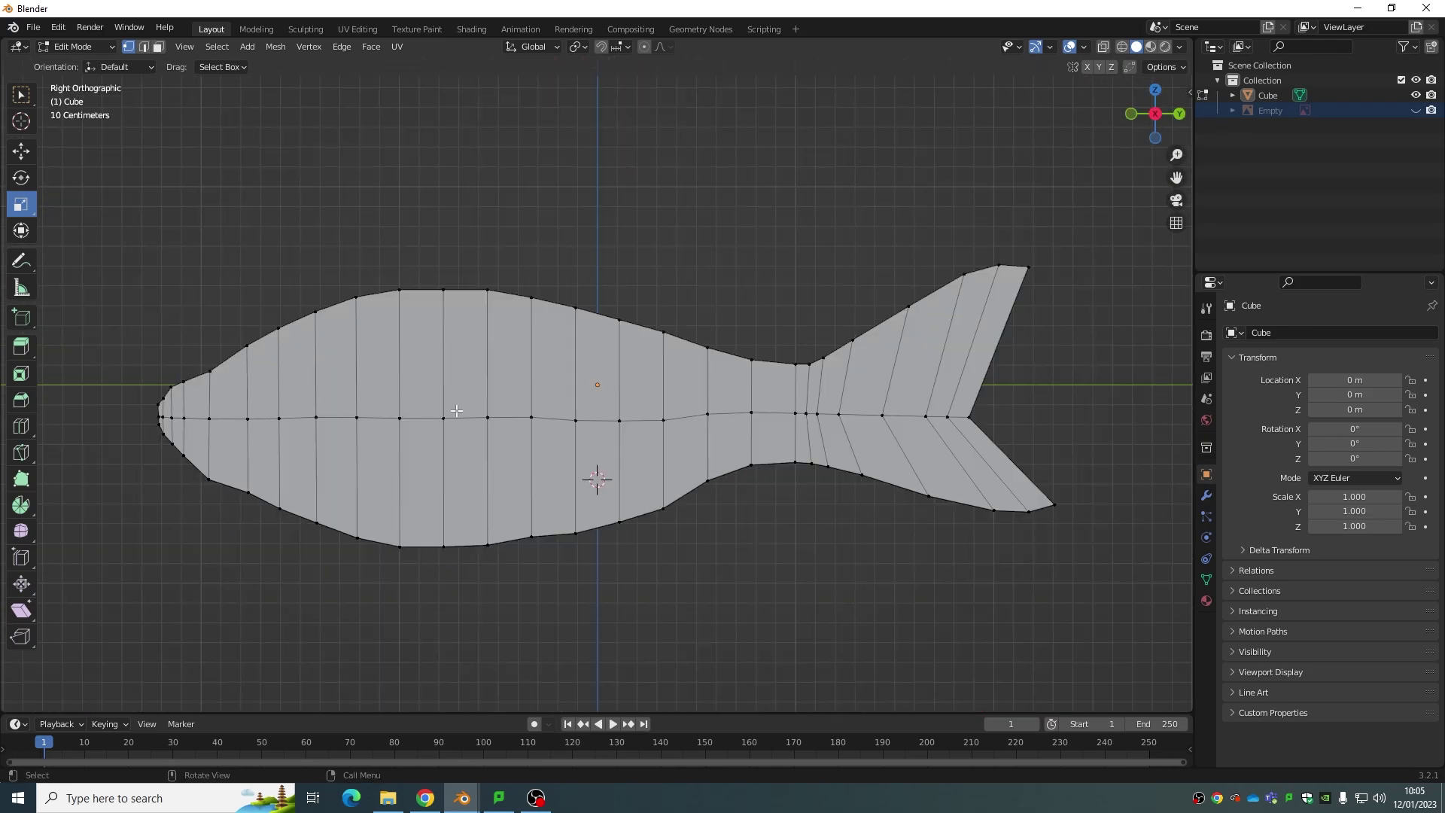
scroll(594, 477, "up", 5)
mouse_move(594, 477)
middle_mouse_down()
mouse_move(734, 455)
mouse_move(681, 501)
mouse_move(442, 439)
middle_mouse_up()
key("KP_7")
scroll(708, 536, "up", 5)
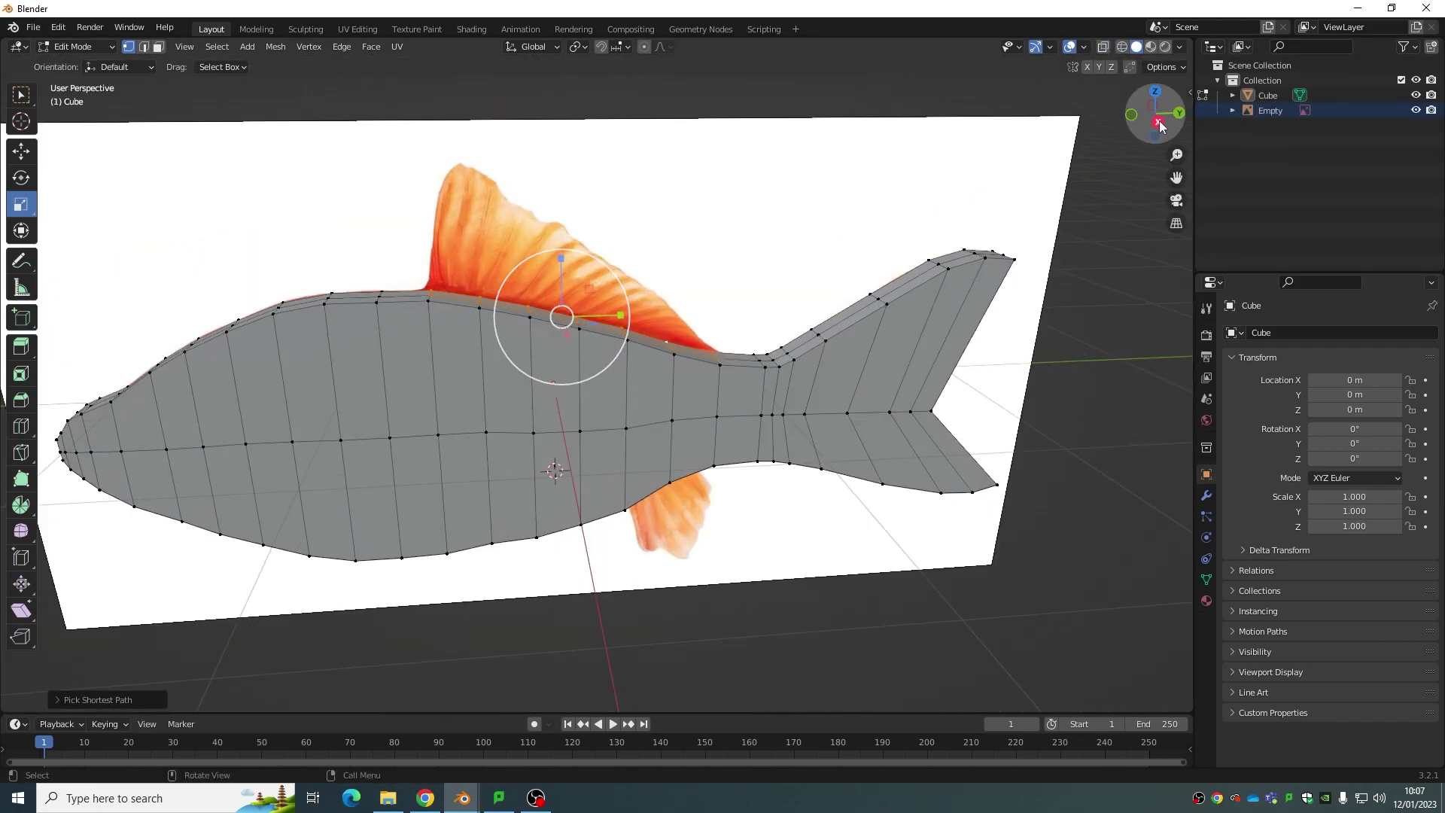
Step: Pull the selected top section of the body upward to start the dorsal fin
middle_click_drag(442, 439, 562, 316)
key("g")
left_click(681, 212)
middle_click_drag(681, 211, 426, 250)
left_click(489, 90)
middle_click_drag(489, 89, 381, 218)
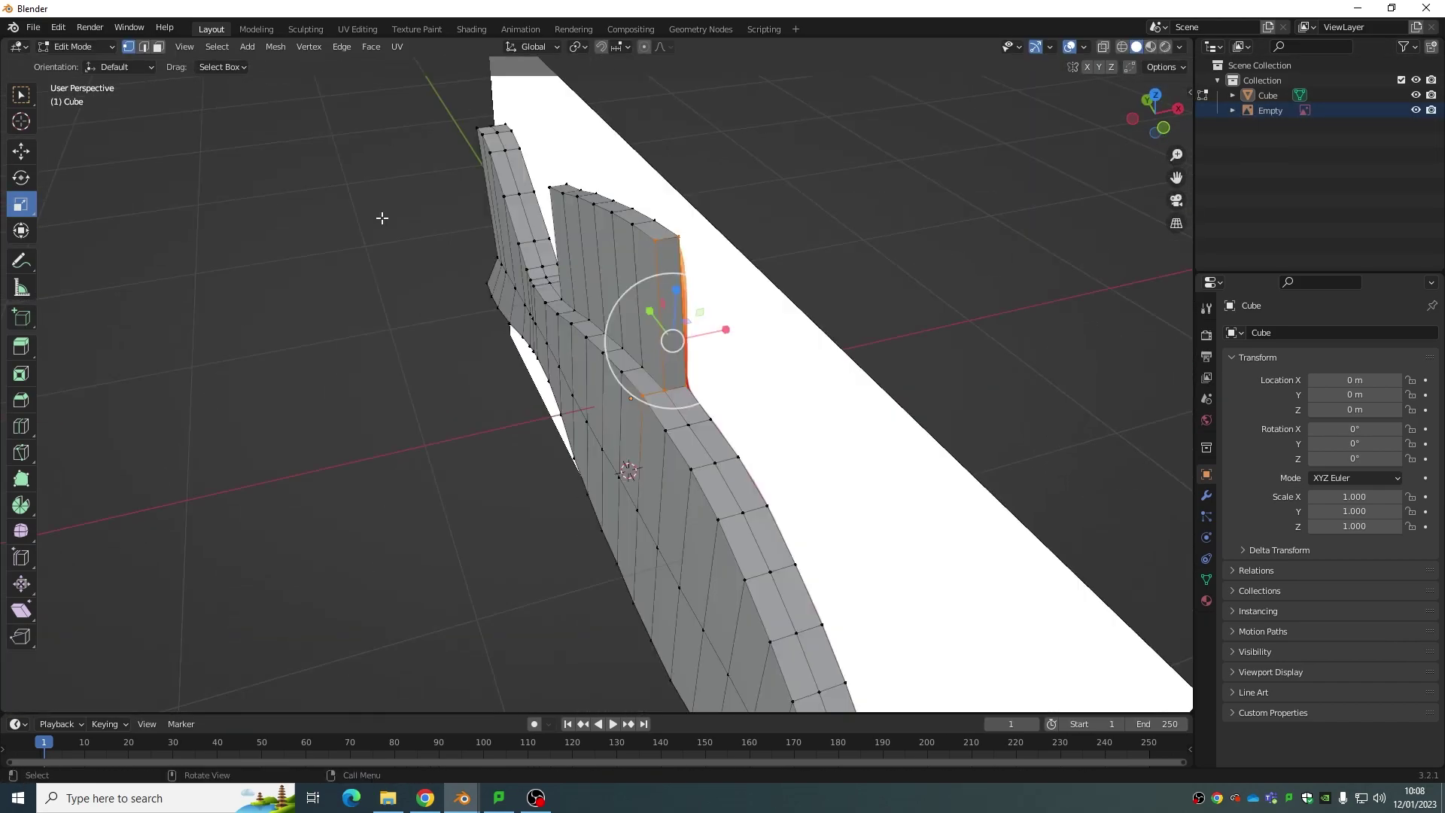
middle_click_drag(685, 250, 740, 149)
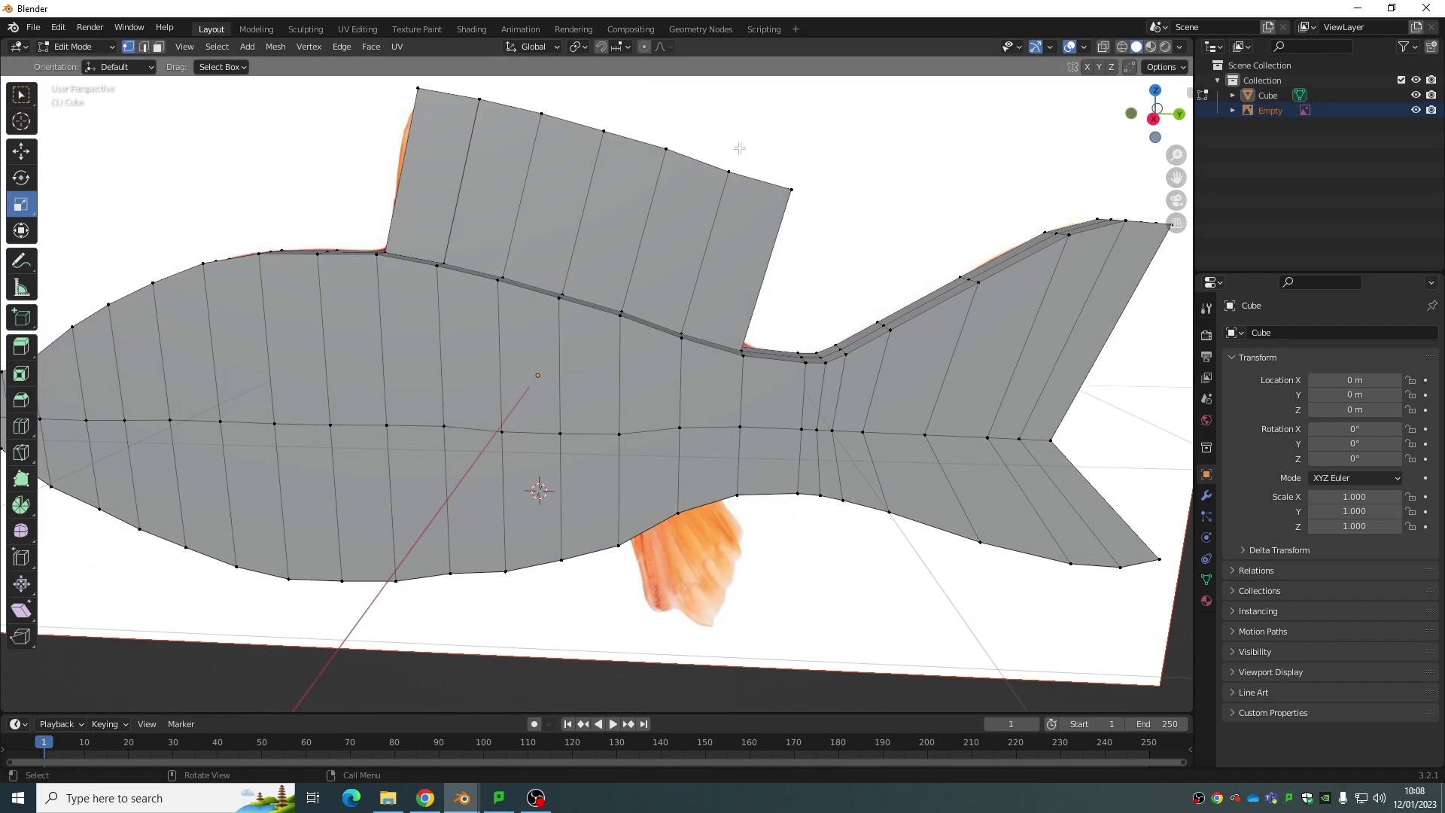
right_click(767, 316)
middle_click_drag(767, 316, 766, 198)
Step: Compare the raised section with the photo in side view using X-ray
key("KP_3")
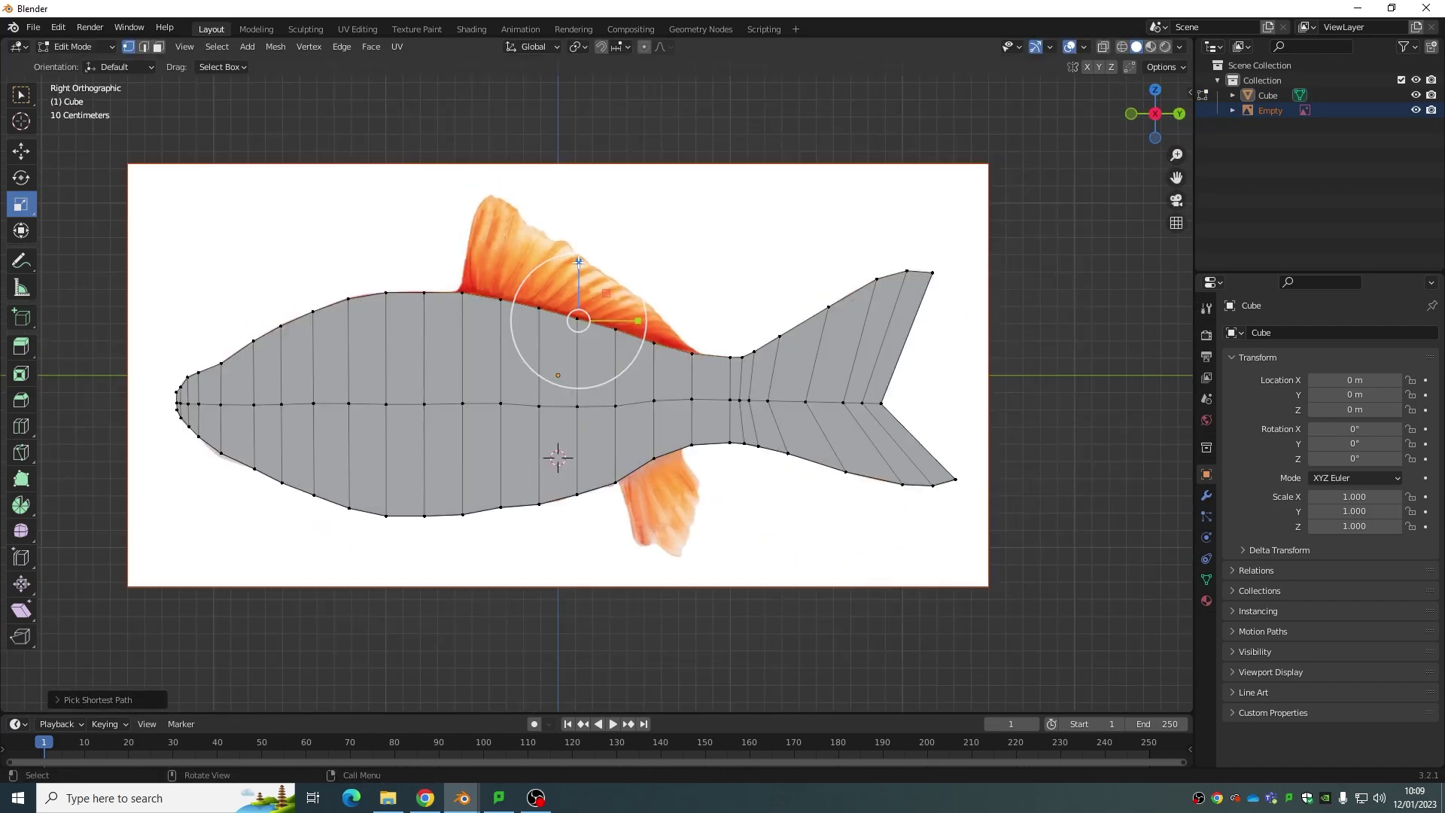
mouse_move(753, 422)
middle_mouse_down()
mouse_move(697, 448)
mouse_move(585, 602)
mouse_move(620, 660)
middle_mouse_up()
key("KP_3")
scroll(659, 437, "up", 8)
key("alt+z")
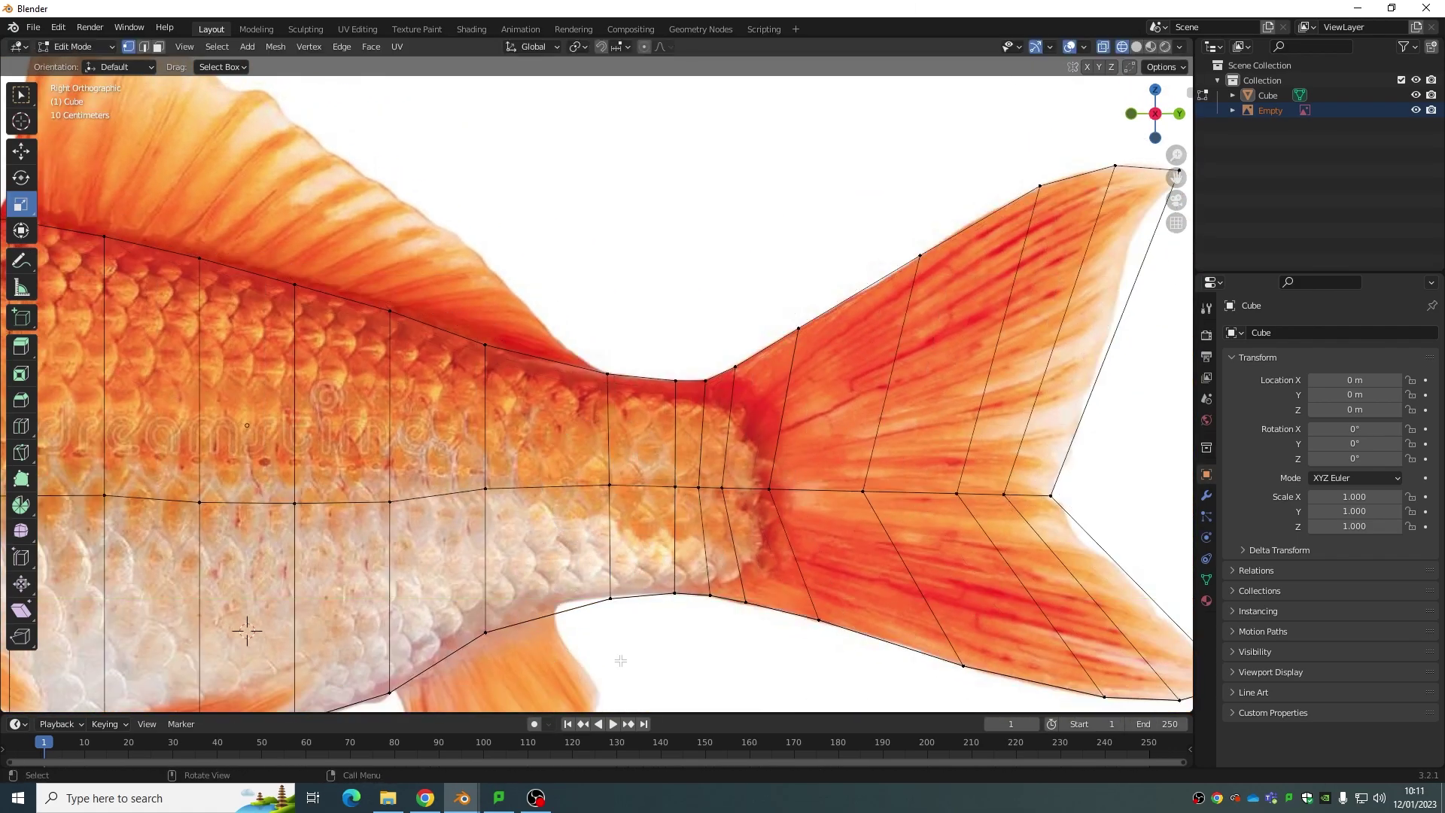
key("alt+z")
mouse_move(683, 280)
middle_mouse_down()
mouse_move(557, 520)
mouse_move(602, 406)
middle_mouse_up()
Step: Move the top-edge vertices along Z and pick the fin-tip vertex in X-ray
left_click(609, 388, "ctrl")
middle_click_drag(976, 410, 661, 213)
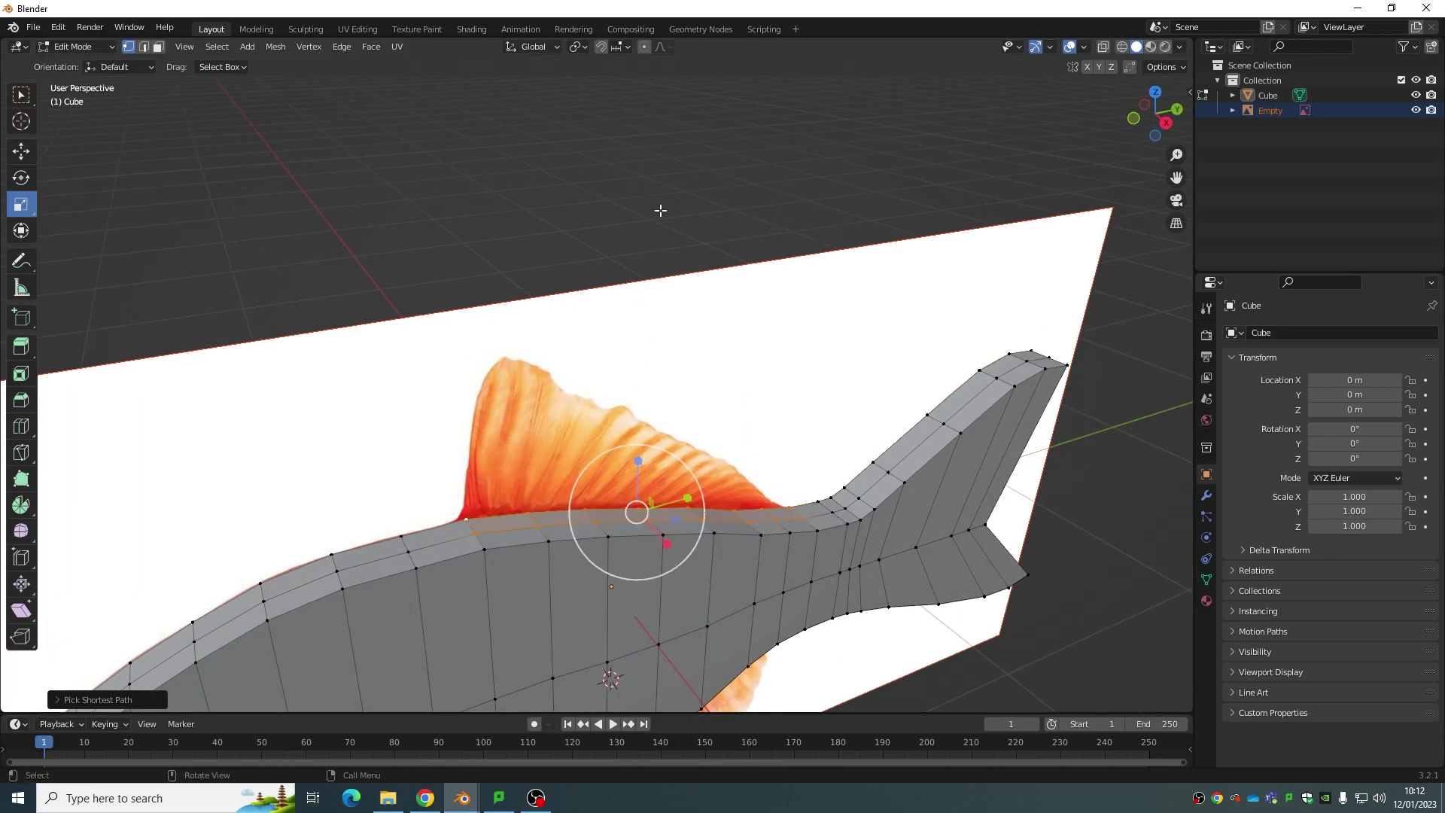
key("KP_3")
key("g")
key("z")
left_click(425, 279)
key("alt+z")
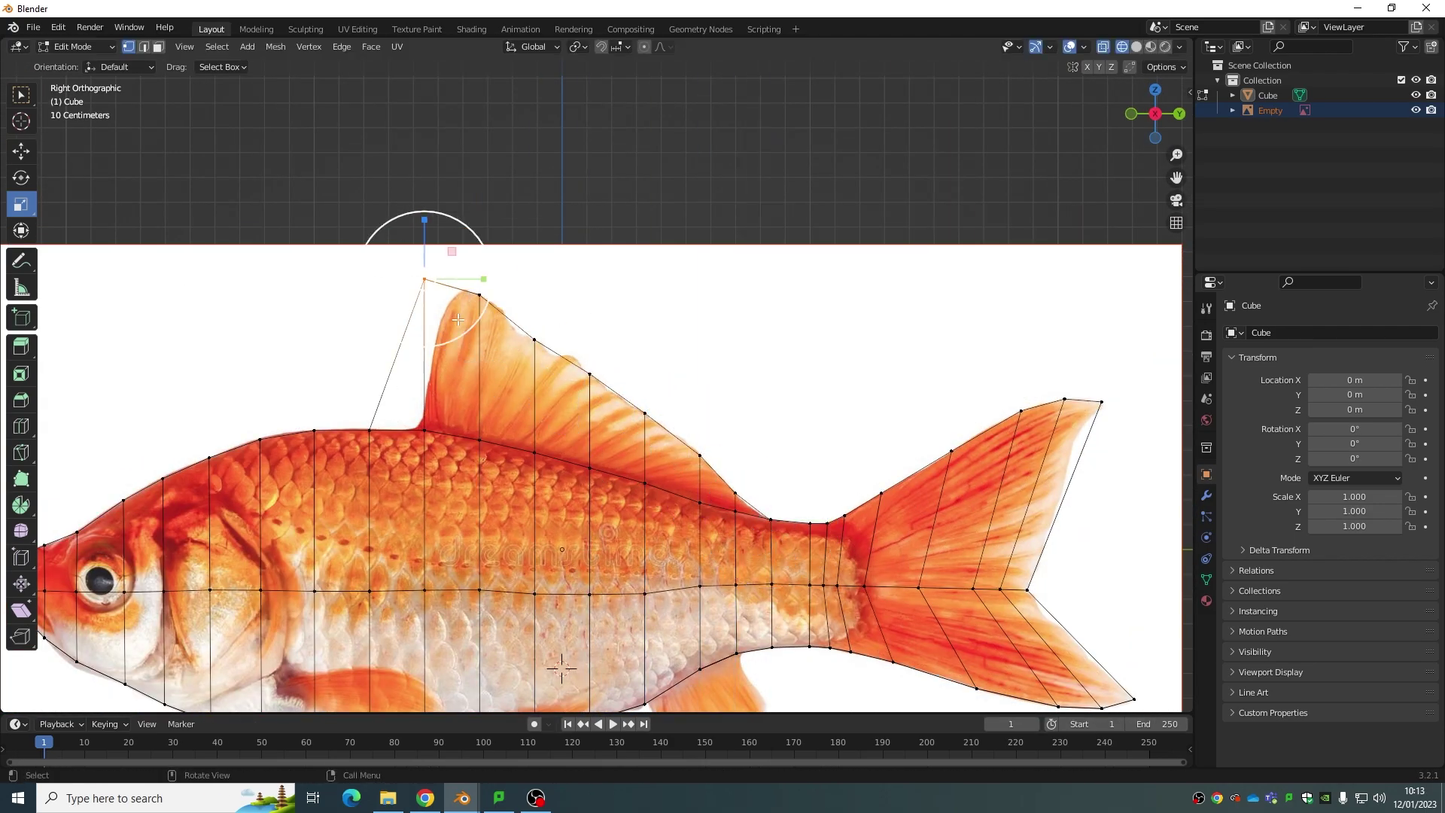
Step: Orbit around the mesh and box-select vertices toward the tail
mouse_move(445, 423)
middle_mouse_down()
mouse_move(755, 165)
mouse_move(766, 390)
middle_mouse_up()
key("alt+z")
key("alt+z")
middle_click_drag(813, 316, 527, 451)
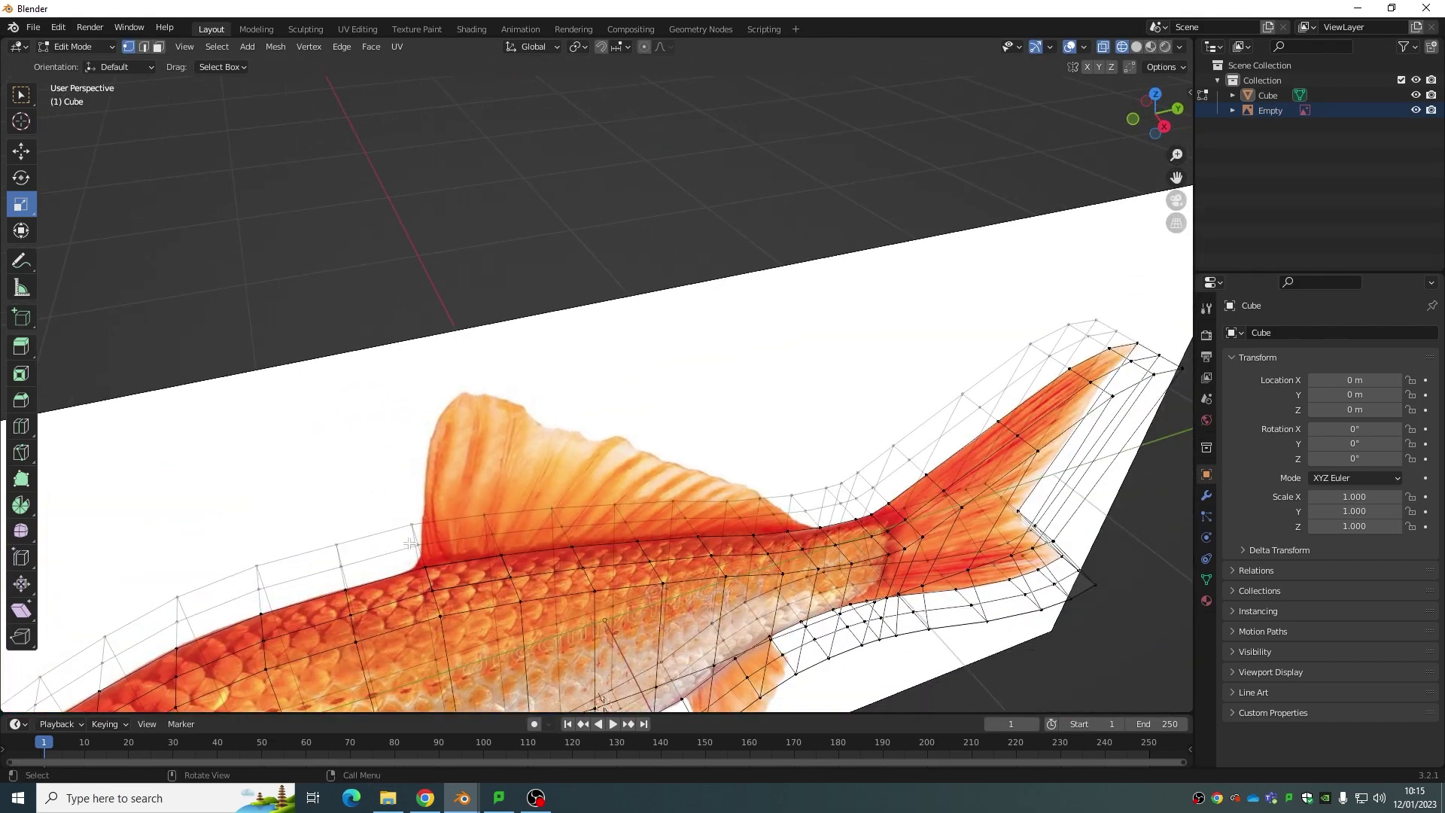
scroll(527, 452, "up", 3)
key("b")
key("Escape")
mouse_move(436, 539)
middle_mouse_down()
mouse_move(348, 419)
mouse_move(693, 587)
middle_mouse_up()
key("alt+z")
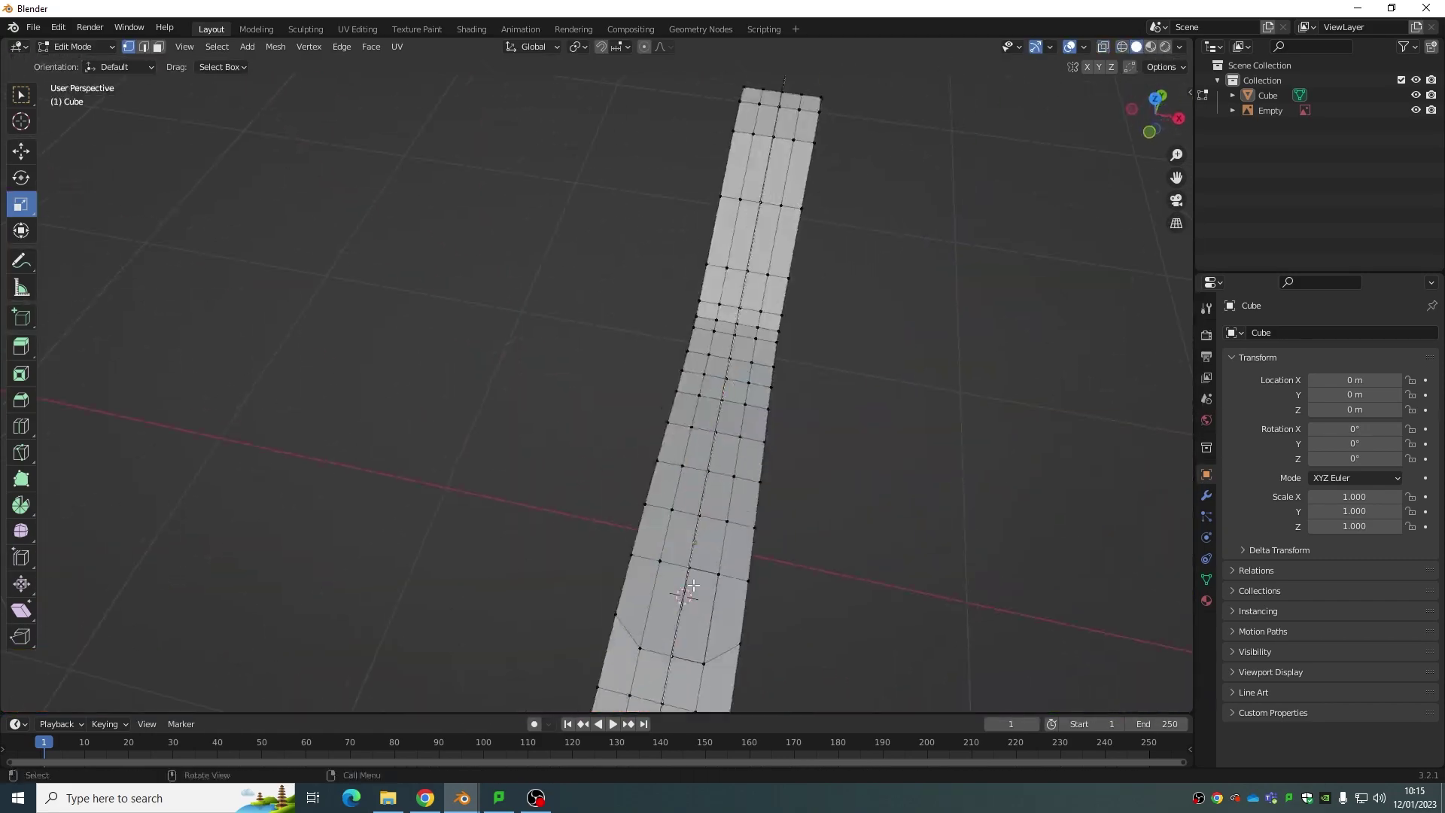
Step: Move the dorsal fin vertices in X-ray side view to match the photo's fin
mouse_move(697, 358)
middle_mouse_down()
mouse_move(874, 458)
mouse_move(719, 299)
middle_mouse_up()
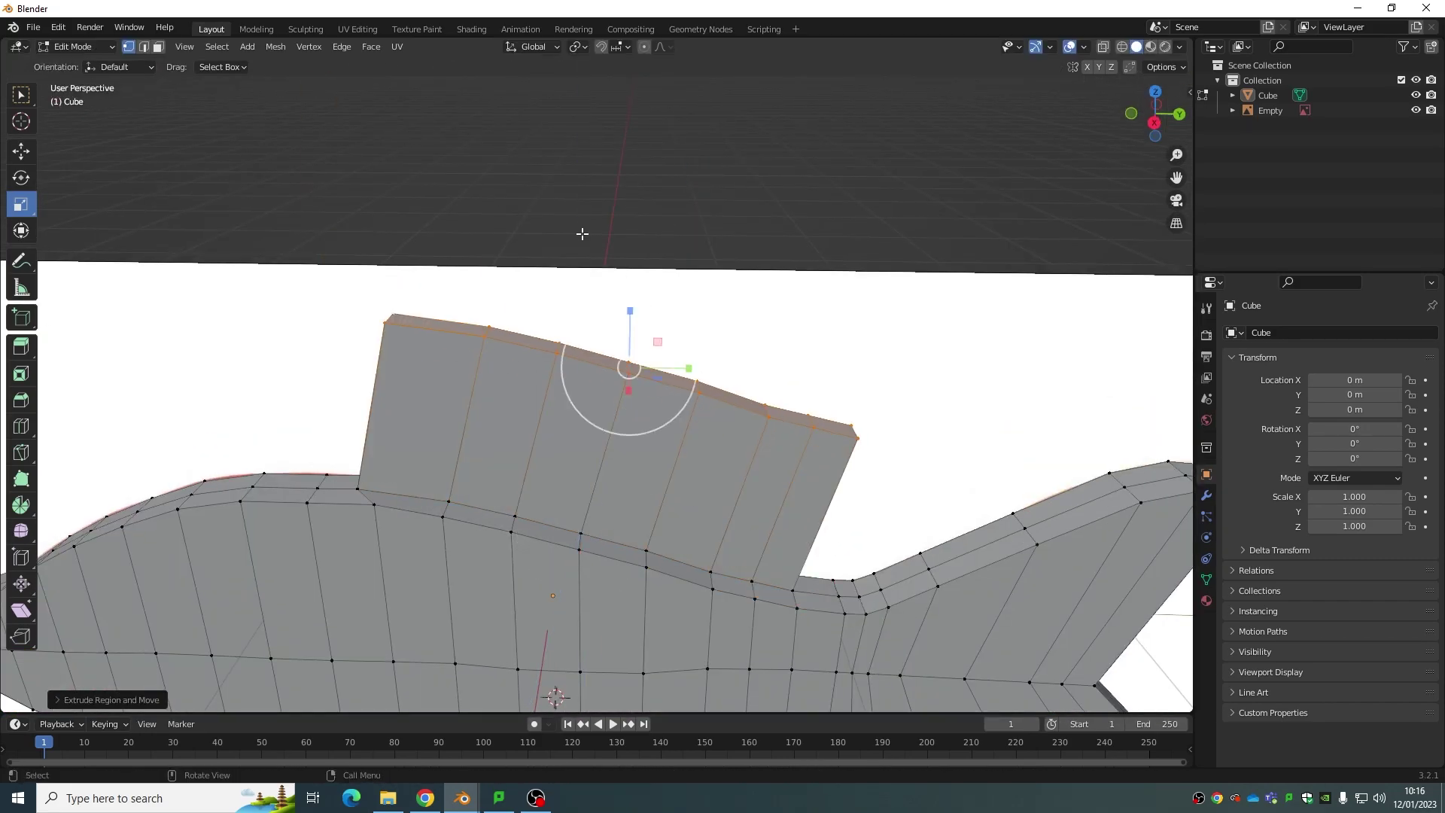
key("KP_3")
key("alt+z")
key("g")
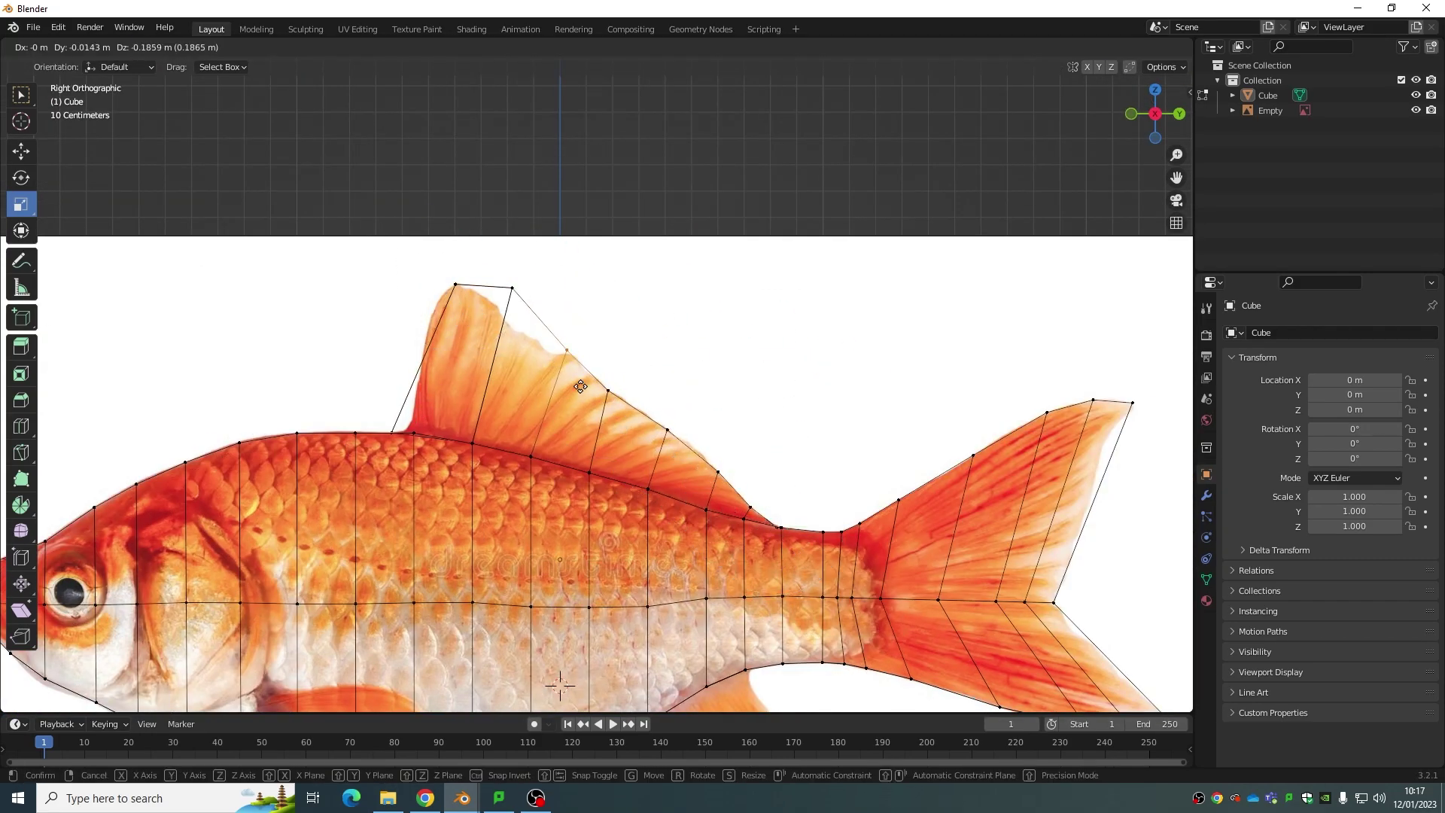
left_click(459, 290, "ctrl")
mouse_move(459, 290)
middle_mouse_down()
mouse_move(616, 123)
mouse_move(594, 298)
mouse_move(647, 324)
mouse_move(625, 286)
middle_mouse_up()
key("alt+z")
Step: Trace the lower belly fin against the photo, then check the solid mesh
key("KP_3")
key("alt+z")
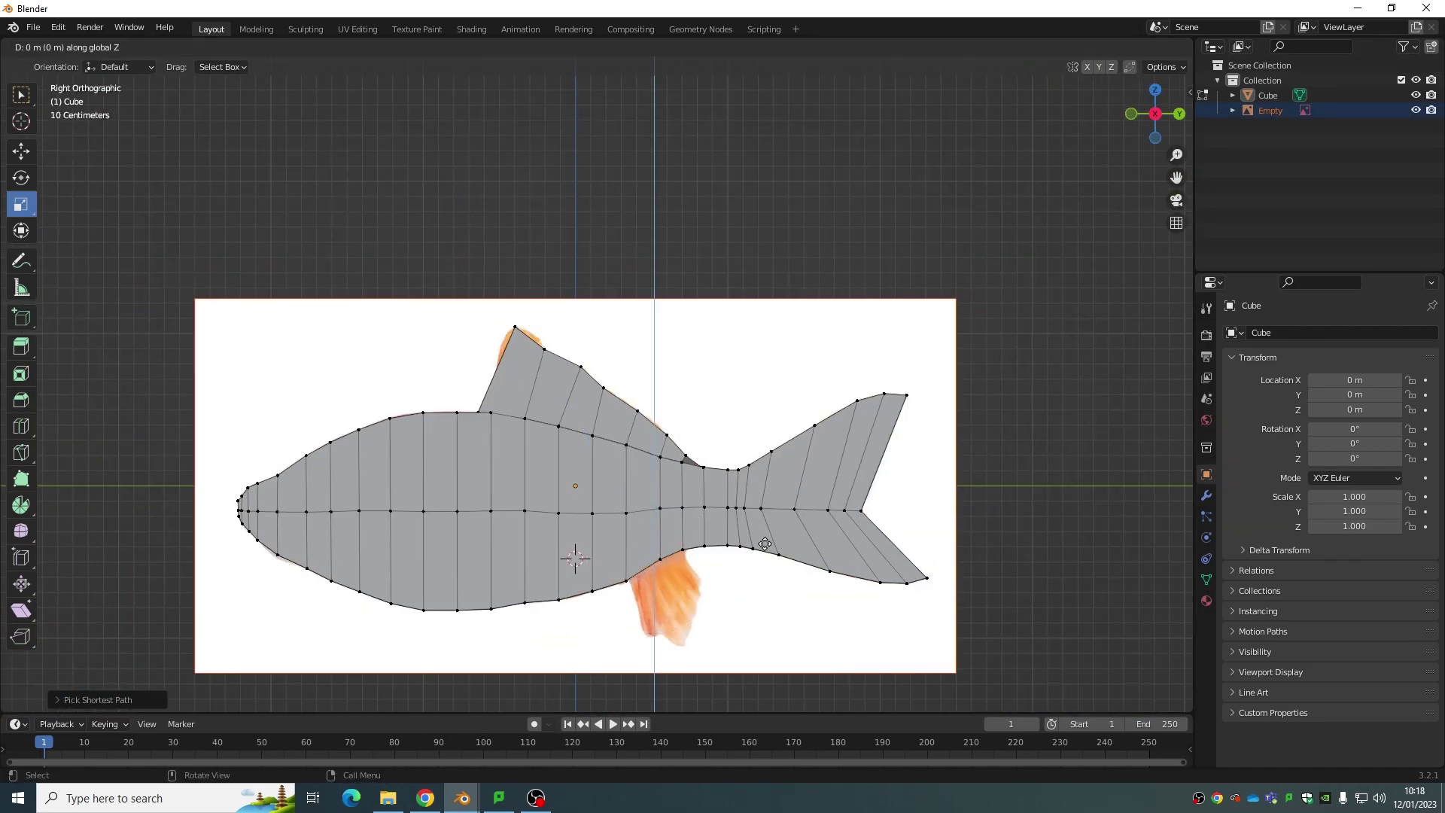
scroll(769, 586, "up", 4)
key("alt+z")
scroll(797, 603, "down", 3)
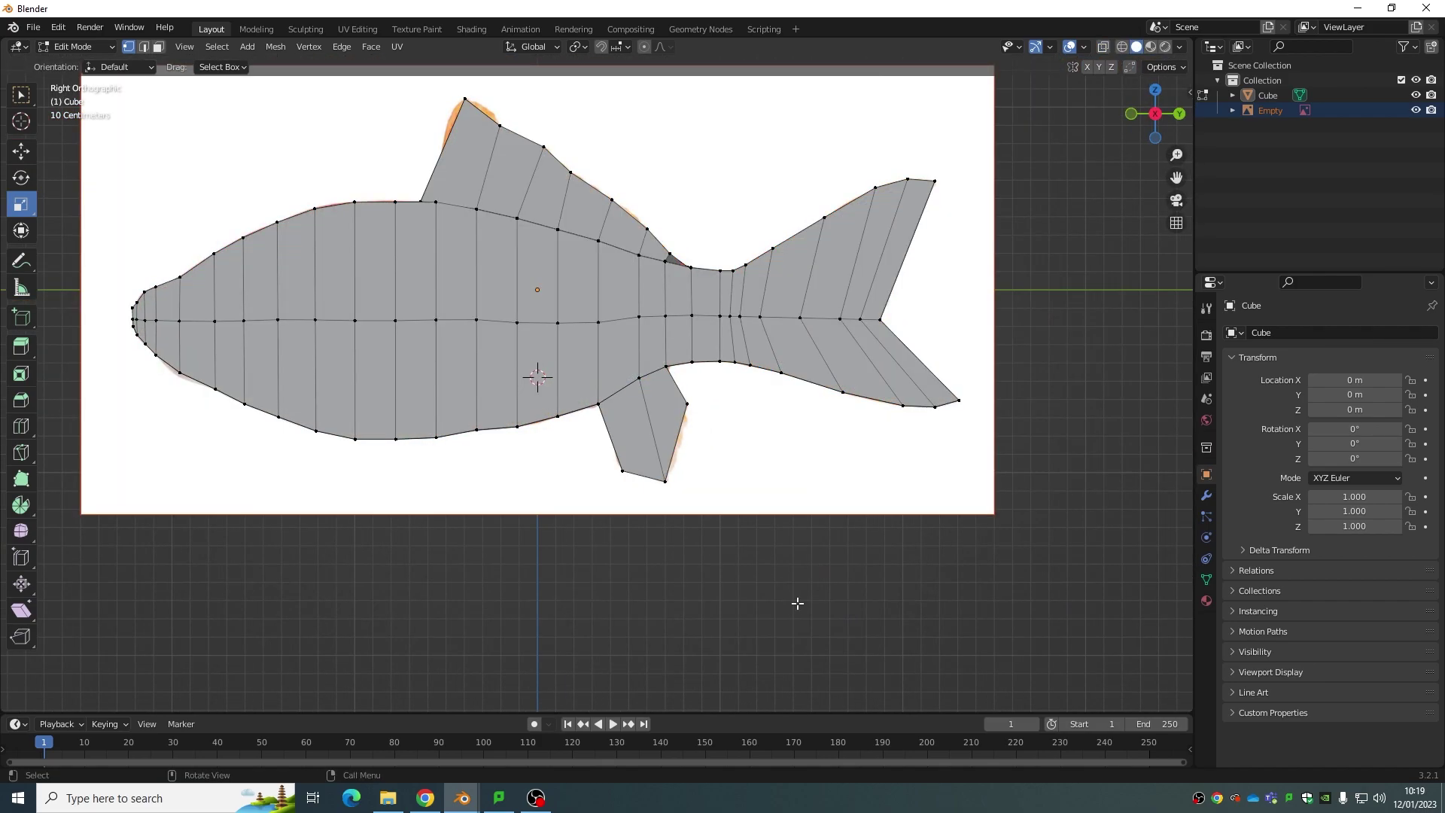
Step: Add a level-3 Subdivision Surface to the fish and compare it with the photo
key("ctrl+3")
scroll(1064, 216, "up", 3)
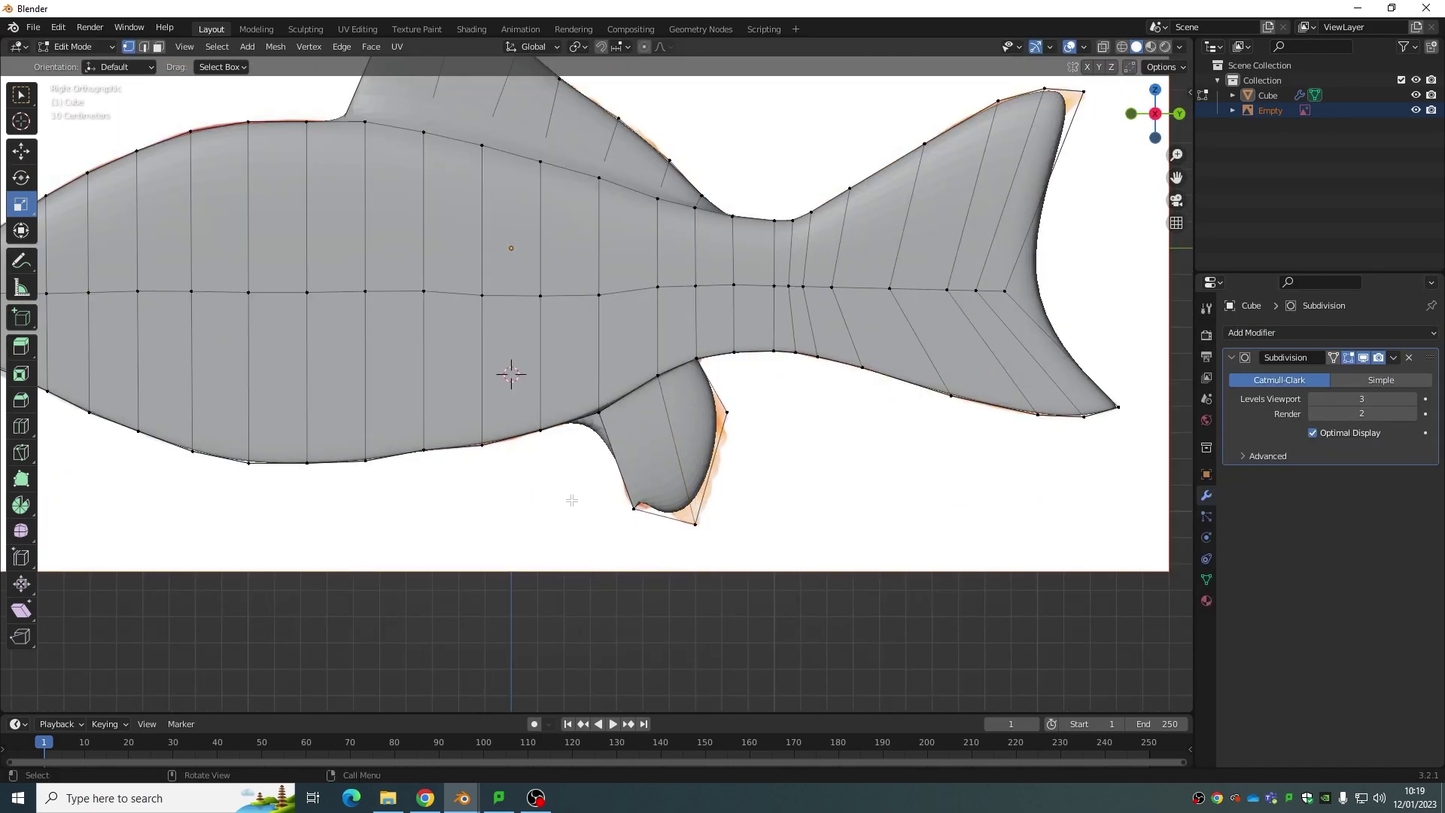
key("alt+z")
scroll(1065, 216, "down", 3)
key("alt+z")
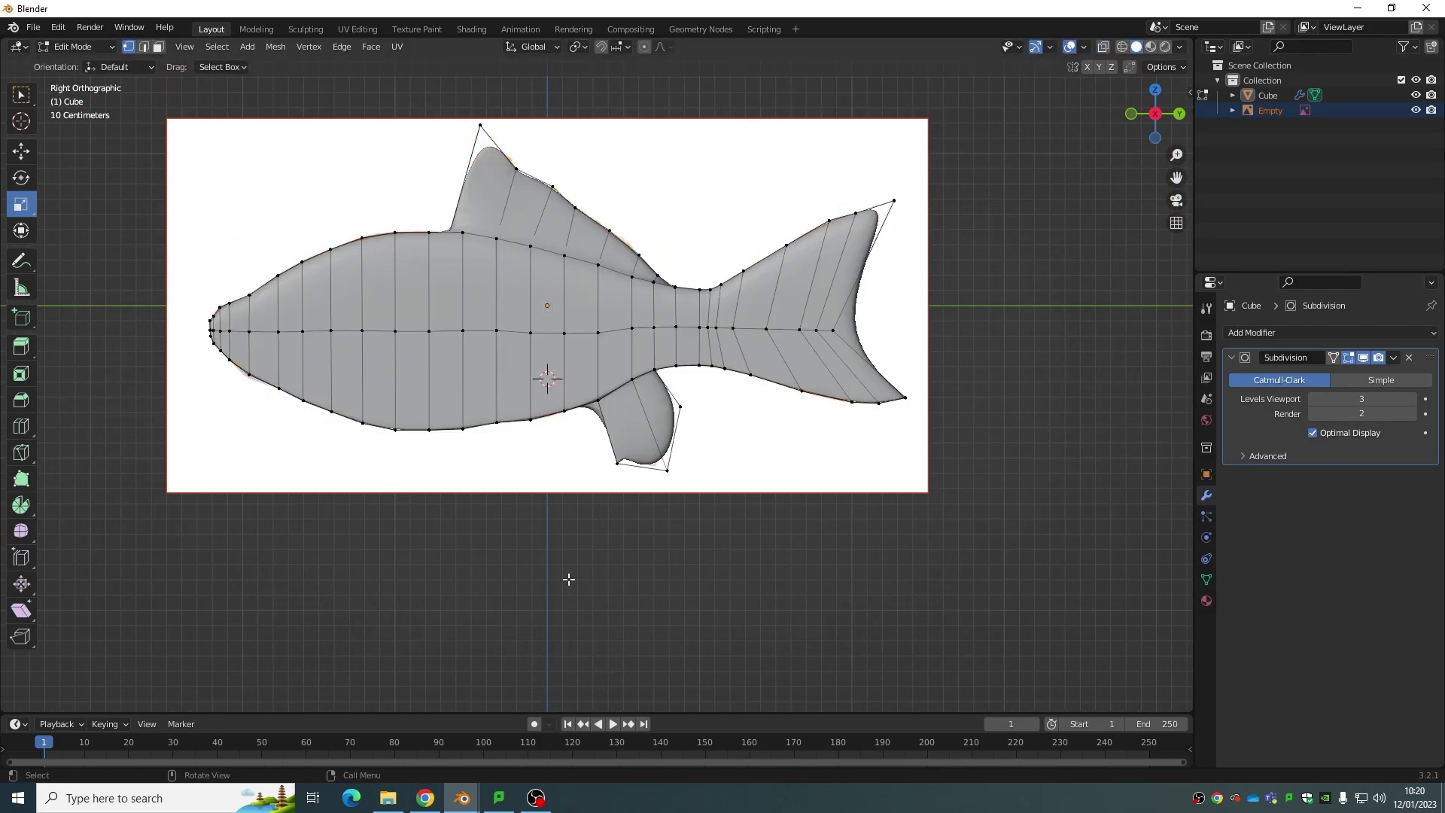
mouse_move(568, 581)
middle_mouse_down()
mouse_move(977, 462)
mouse_move(1081, 294)
middle_mouse_up()
key("alt+z")
key("KP_3")
key("KP_3")
scroll(728, 590, "up", 3)
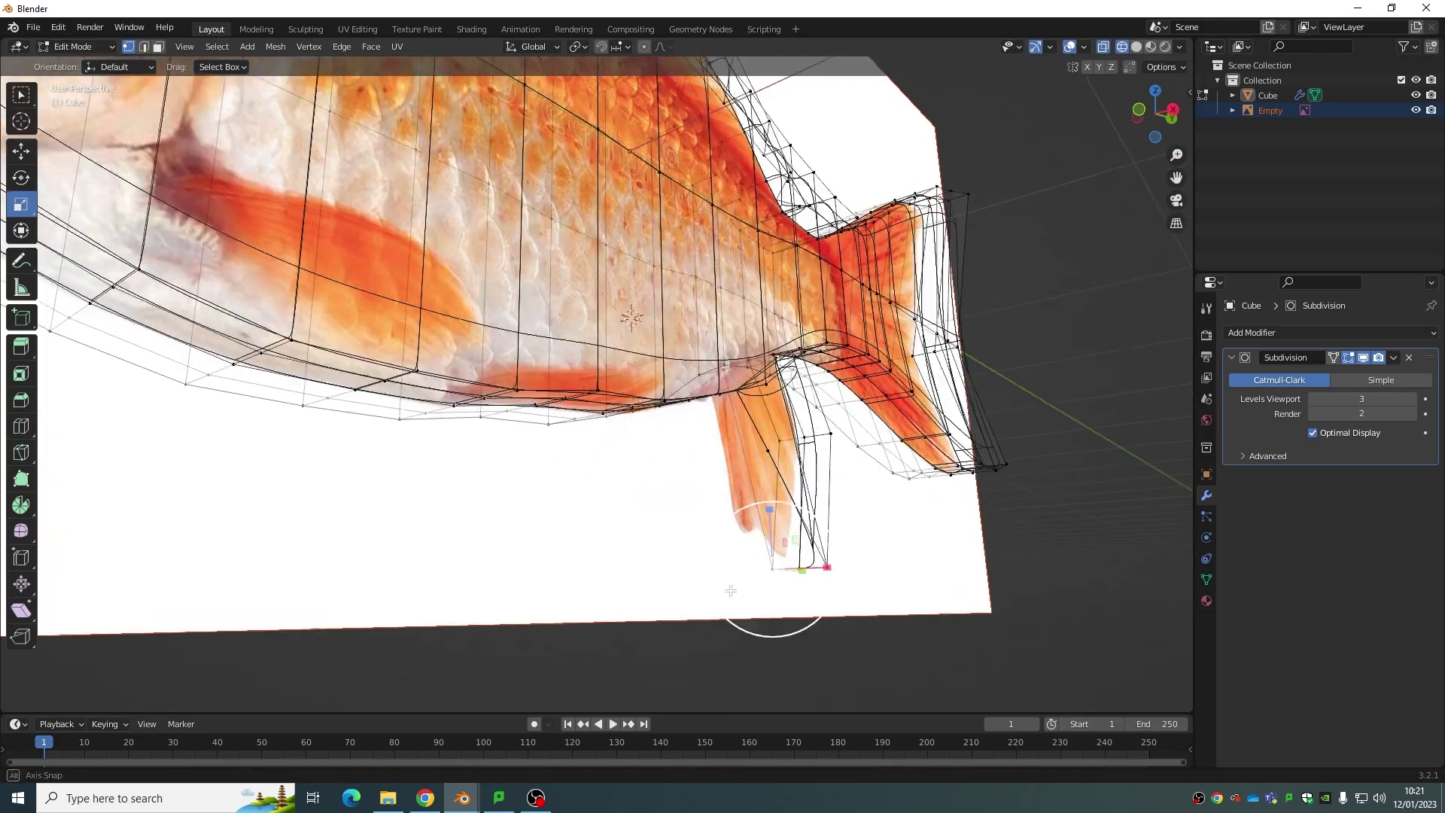
mouse_move(729, 590)
middle_mouse_down()
mouse_move(671, 580)
mouse_move(603, 484)
mouse_move(265, 442)
mouse_move(339, 574)
mouse_move(500, 323)
mouse_move(444, 381)
mouse_move(520, 358)
mouse_move(478, 461)
middle_mouse_up()
key("alt+z")
Step: Select a side face of the lower fin and open its editing options
left_click(477, 461)
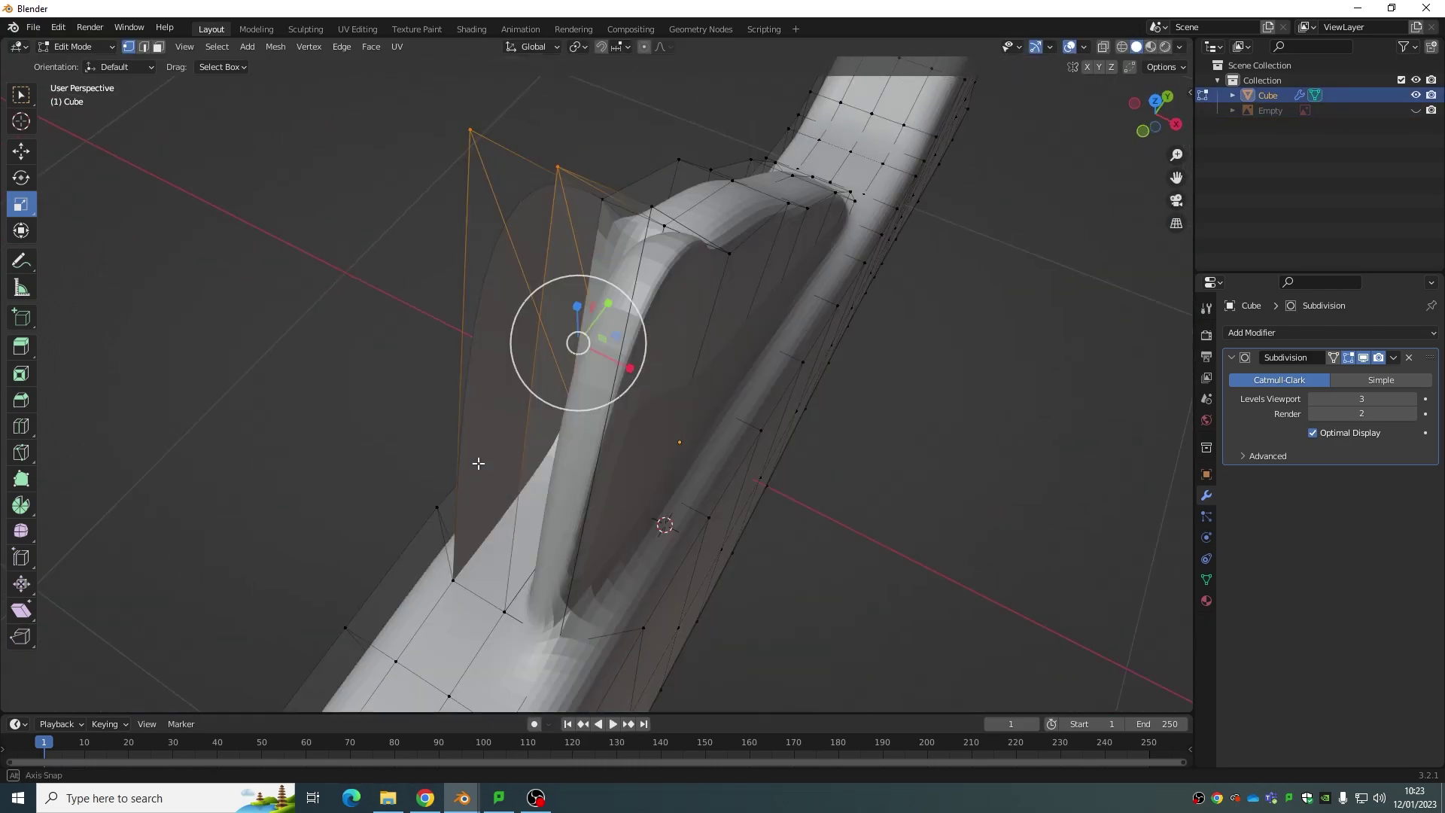
right_click(462, 526)
key("Escape")
mouse_move(462, 526)
middle_mouse_down()
mouse_move(635, 461)
mouse_move(509, 389)
mouse_move(471, 222)
mouse_move(678, 338)
mouse_move(845, 458)
mouse_move(626, 410)
mouse_move(661, 477)
mouse_move(829, 387)
mouse_move(998, 157)
mouse_move(713, 210)
mouse_move(733, 232)
mouse_move(654, 294)
middle_mouse_up()
key("alt+z")
key("alt+z")
key("alt+z")
key("alt+z")
Step: Select a dorsal-fin vertex, open its vertex options, and zoom in on it
key("w")
left_click(713, 210)
right_click(712, 209)
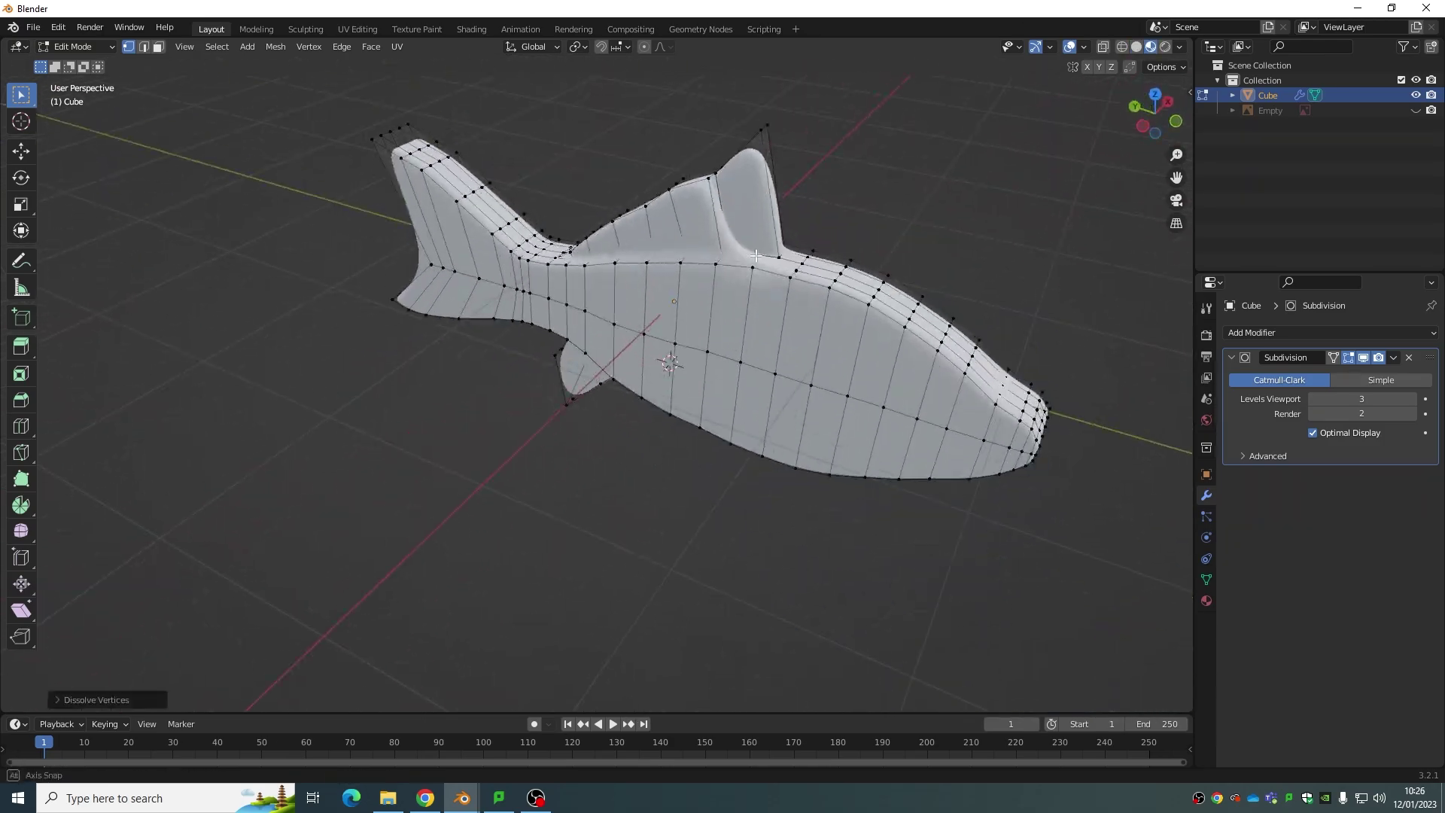
key("ctrl+Page_Down")
key("ctrl+Page_Down")
left_click(248, 29)
key("KP_Decimal")
middle_click_drag(753, 226, 811, 126)
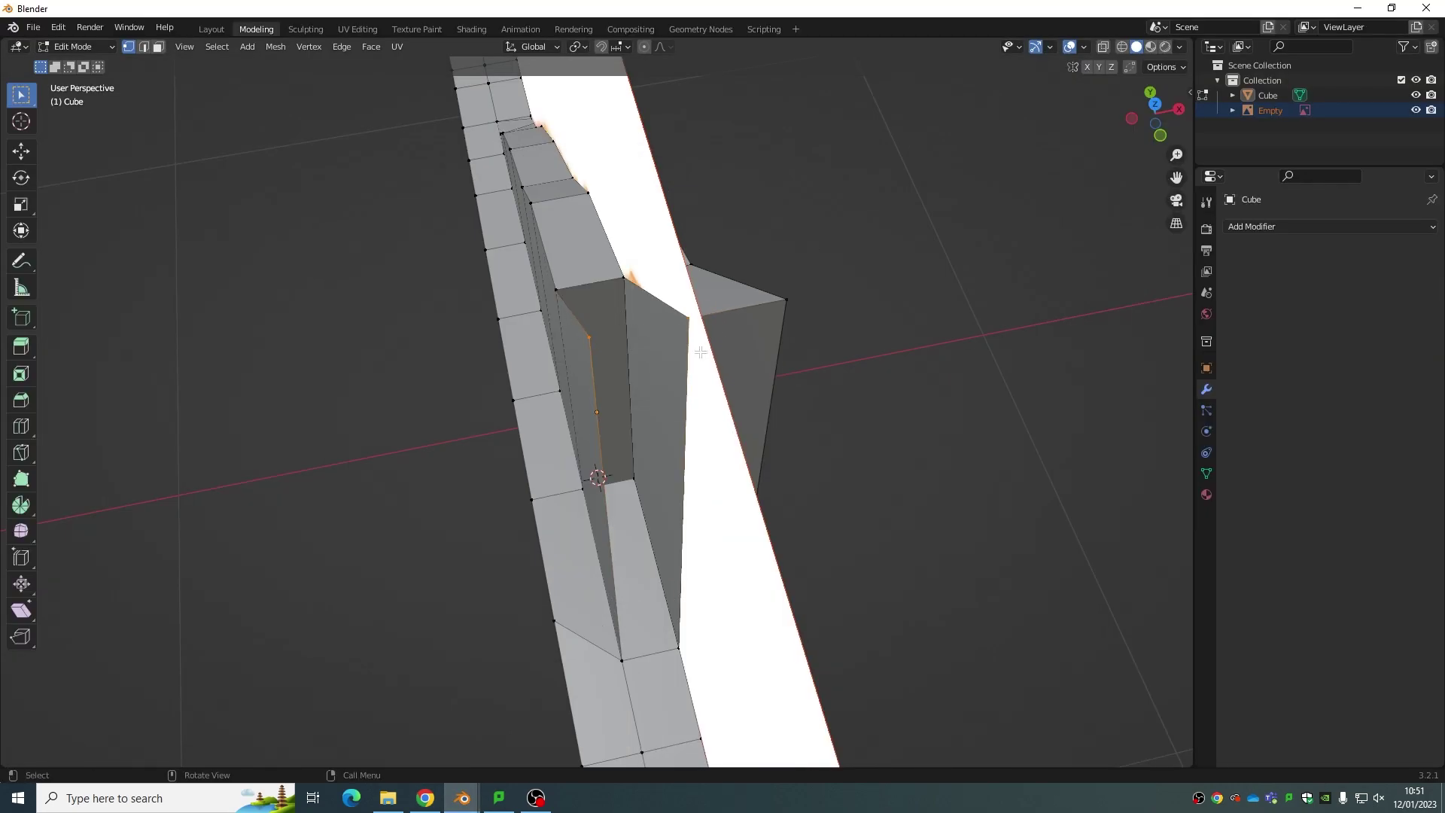
Step: Merge the lower-fin vertices using the vertex context menu
right_click(701, 352)
left_click(678, 316)
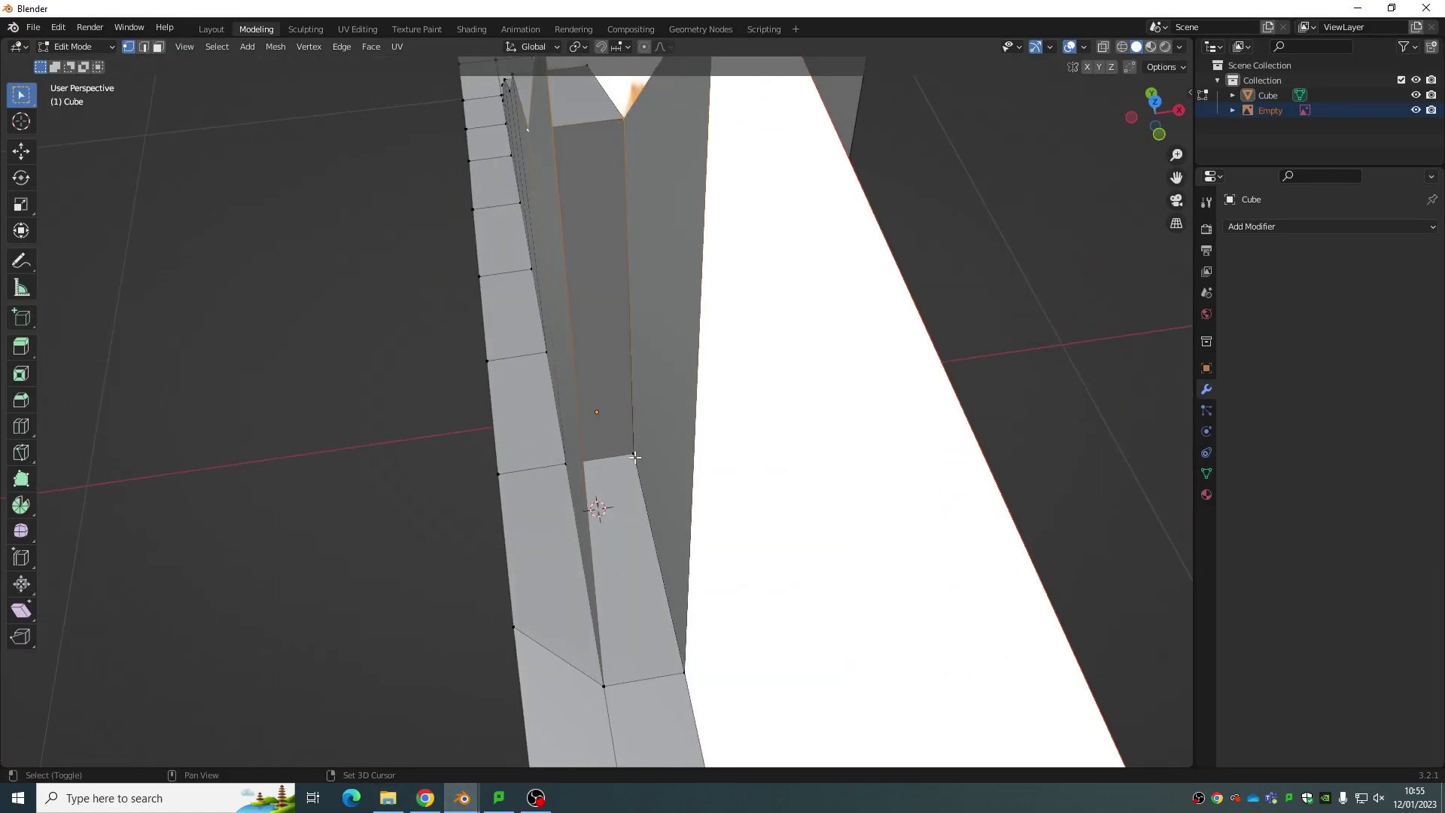
right_click(646, 314)
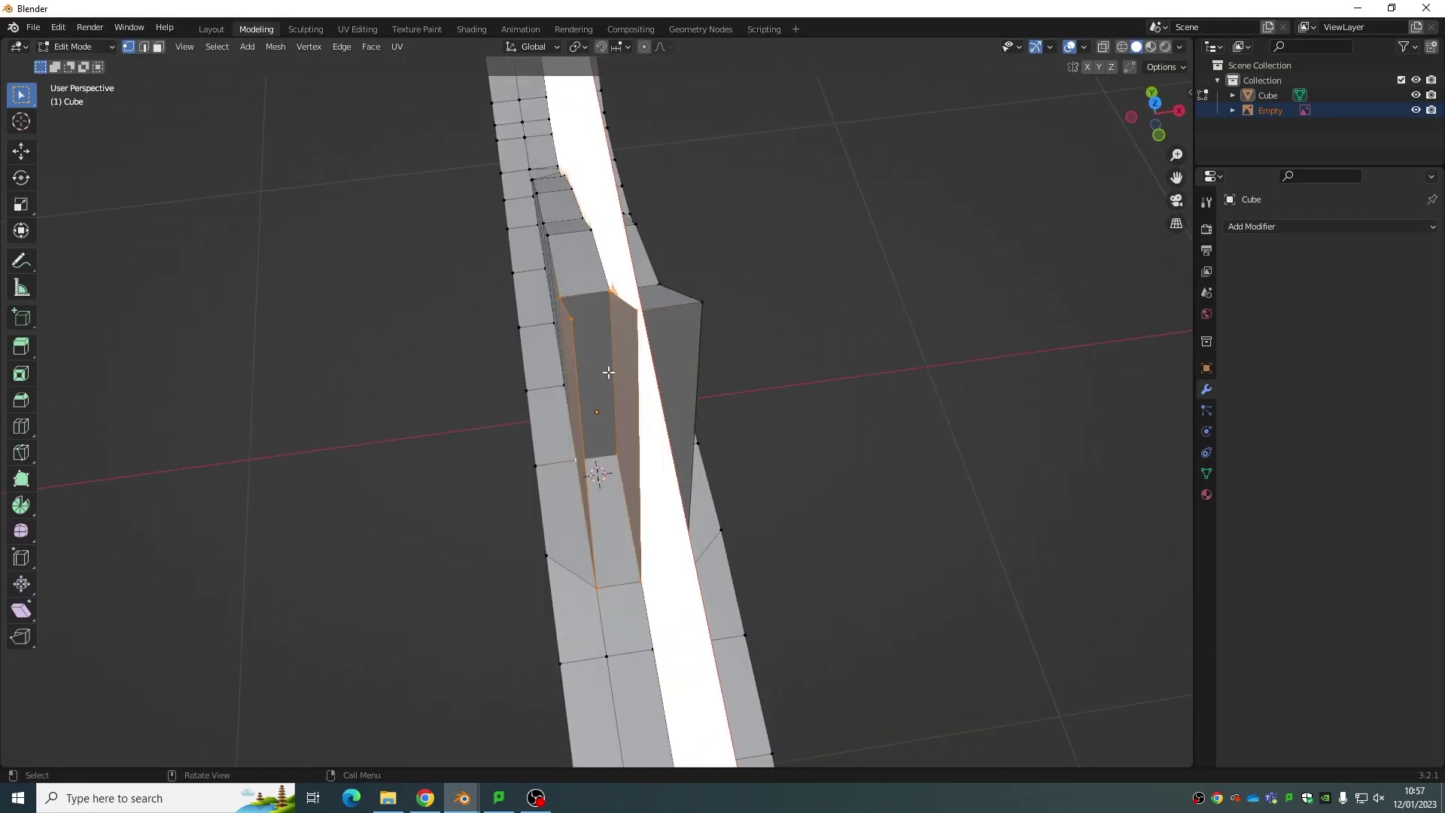
Step: Join the selected fin vertices with a new edge and orbit to check it
right_click(608, 372)
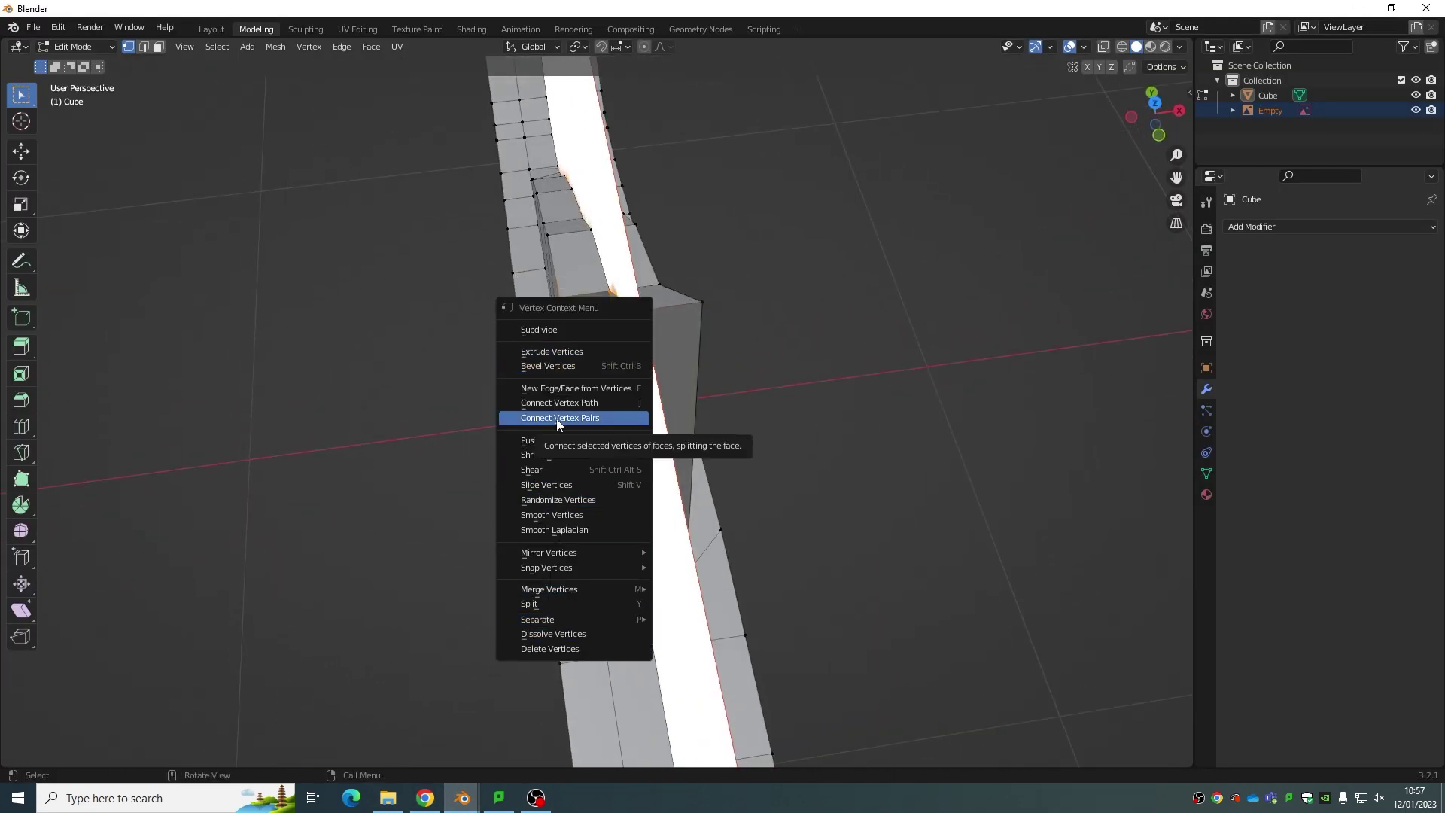
left_click(579, 414)
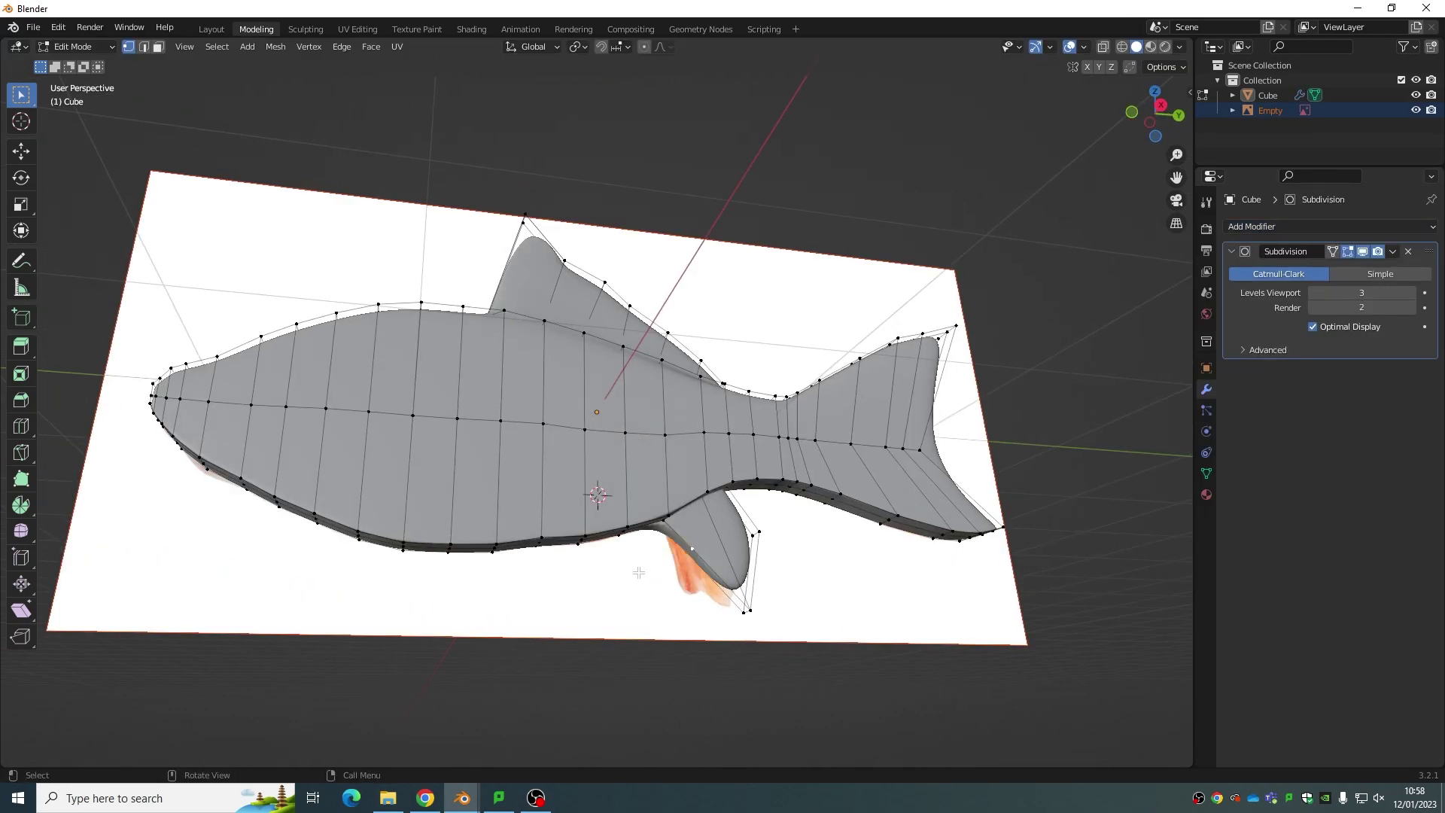
mouse_move(638, 573)
middle_mouse_down()
mouse_move(969, 290)
mouse_move(904, 284)
middle_mouse_up()
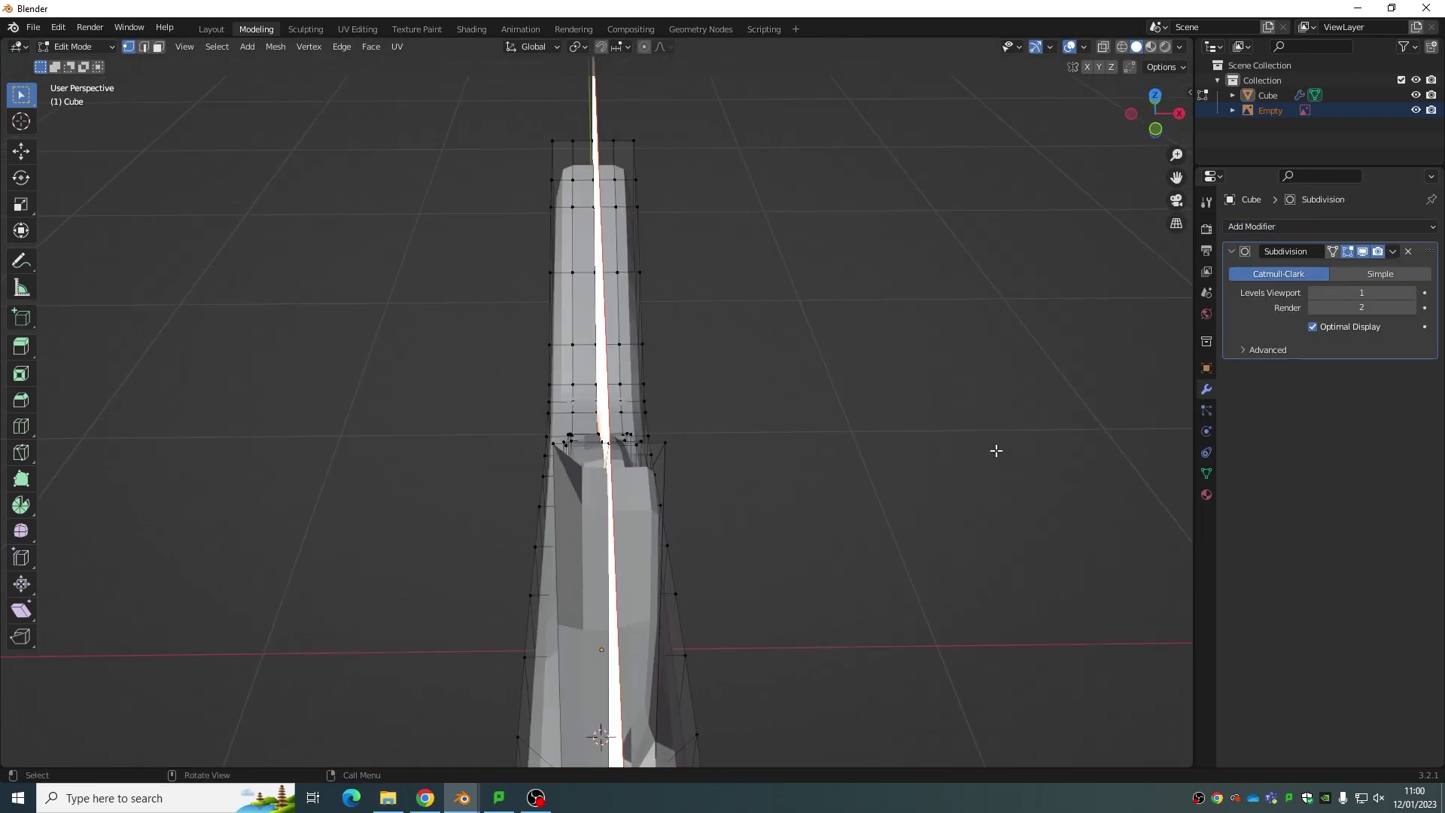
middle_click_drag(904, 284, 471, 200)
Step: Try extruding and smoothing the mesh, undo it, then view it see-through over the photo
key("e")
key("Escape")
left_click(1411, 293)
mouse_move(572, 452)
middle_mouse_down()
mouse_move(974, 274)
mouse_move(654, 320)
mouse_move(795, 506)
mouse_move(750, 407)
mouse_move(706, 561)
mouse_move(753, 377)
mouse_move(801, 339)
mouse_move(815, 454)
mouse_move(888, 177)
middle_mouse_up()
key("ctrl+z")
key("shift+z")
key("shift+z")
mouse_move(301, 416)
middle_mouse_down()
mouse_move(773, 214)
mouse_move(552, 368)
mouse_move(301, 255)
middle_mouse_up()
mouse_move(271, 105)
middle_mouse_down()
mouse_move(497, 277)
mouse_move(1204, 235)
mouse_move(632, 256)
mouse_move(736, 219)
middle_mouse_up()
Step: Try Ctrl+3 subdivision smoothing on the selected vertices, then undo it
key("ctrl+3")
scroll(542, 183, "up", 5)
right_click(590, 584)
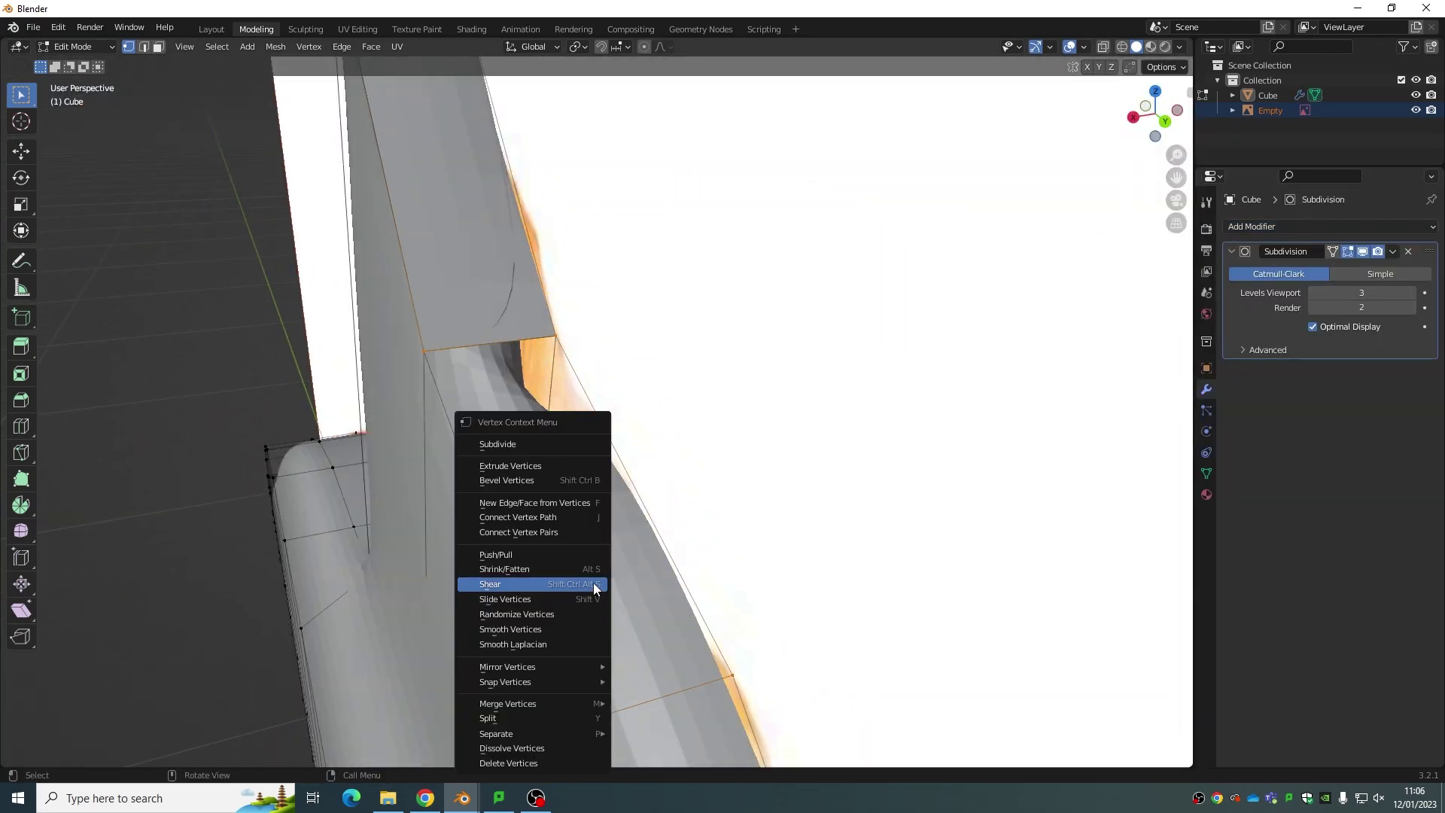
left_click(591, 585)
mouse_move(447, 467)
middle_mouse_down()
mouse_move(787, 409)
mouse_move(625, 307)
middle_mouse_up()
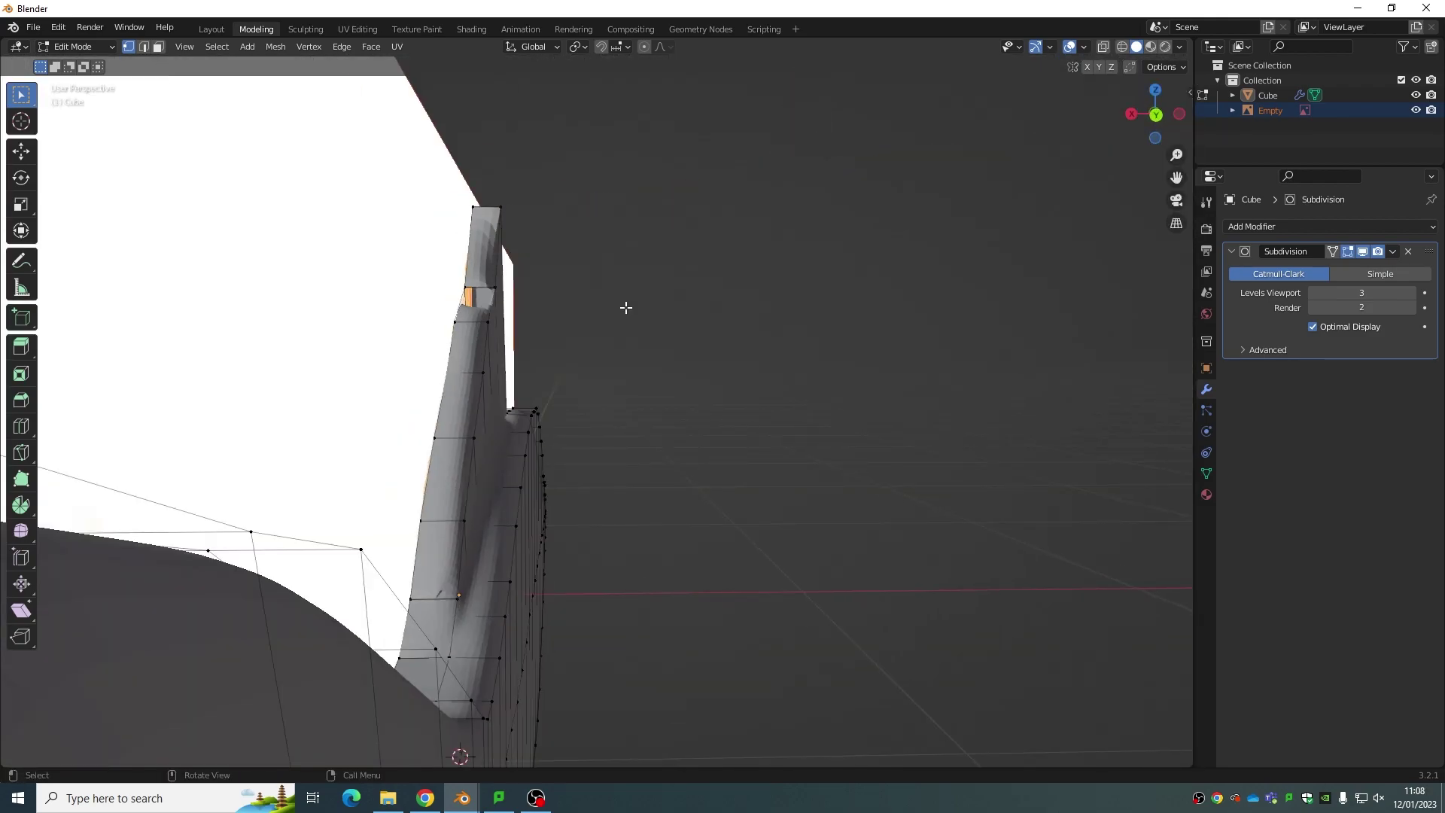
mouse_move(626, 307)
middle_mouse_down()
mouse_move(774, 316)
mouse_move(507, 663)
middle_mouse_up()
key("ctrl+z")
mouse_move(494, 368)
middle_mouse_down()
mouse_move(910, 351)
mouse_move(1054, 316)
middle_mouse_up()
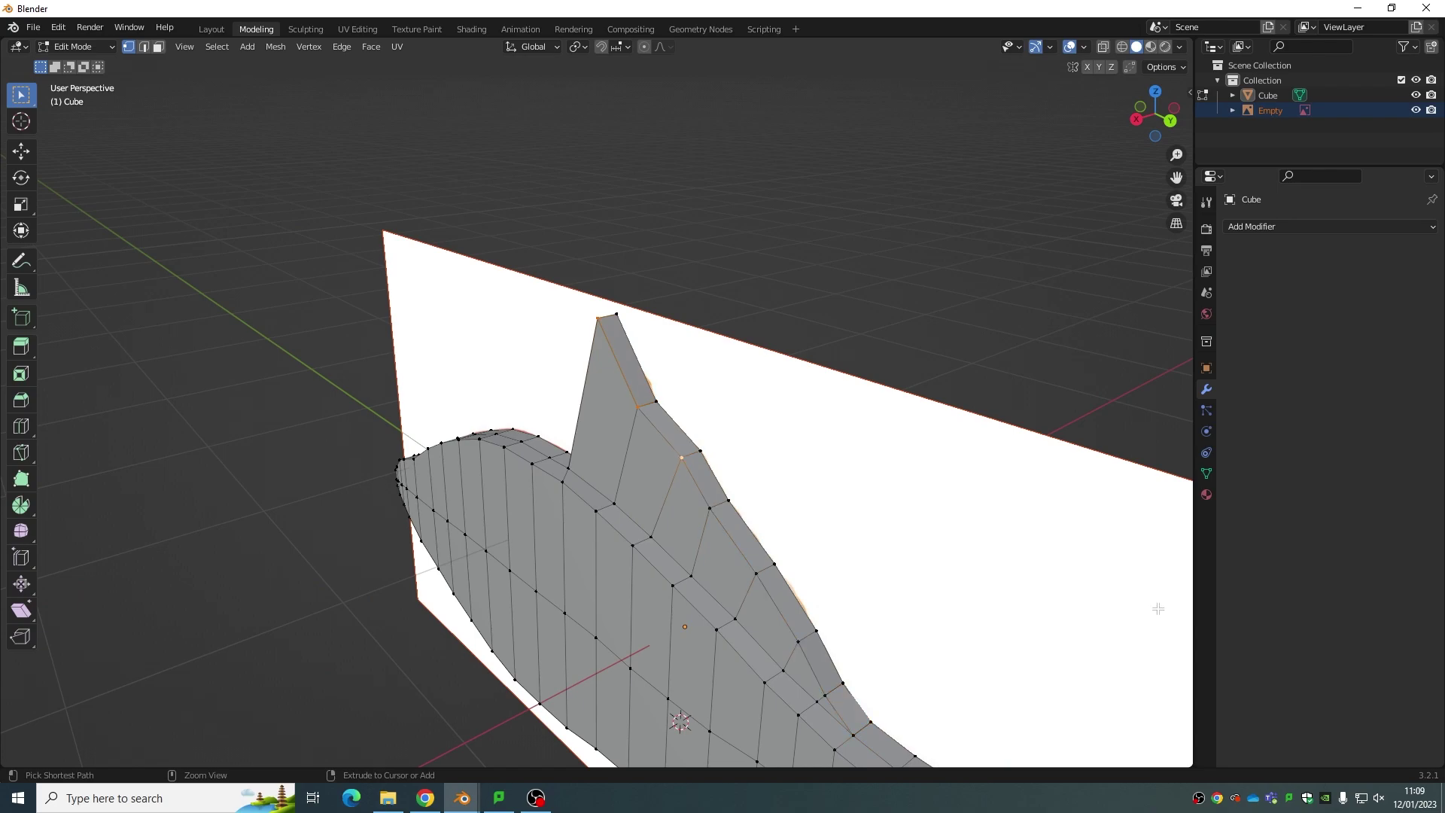
Step: Add a Subdivision modifier to the mesh and raise its smoothing level
left_click(1385, 227)
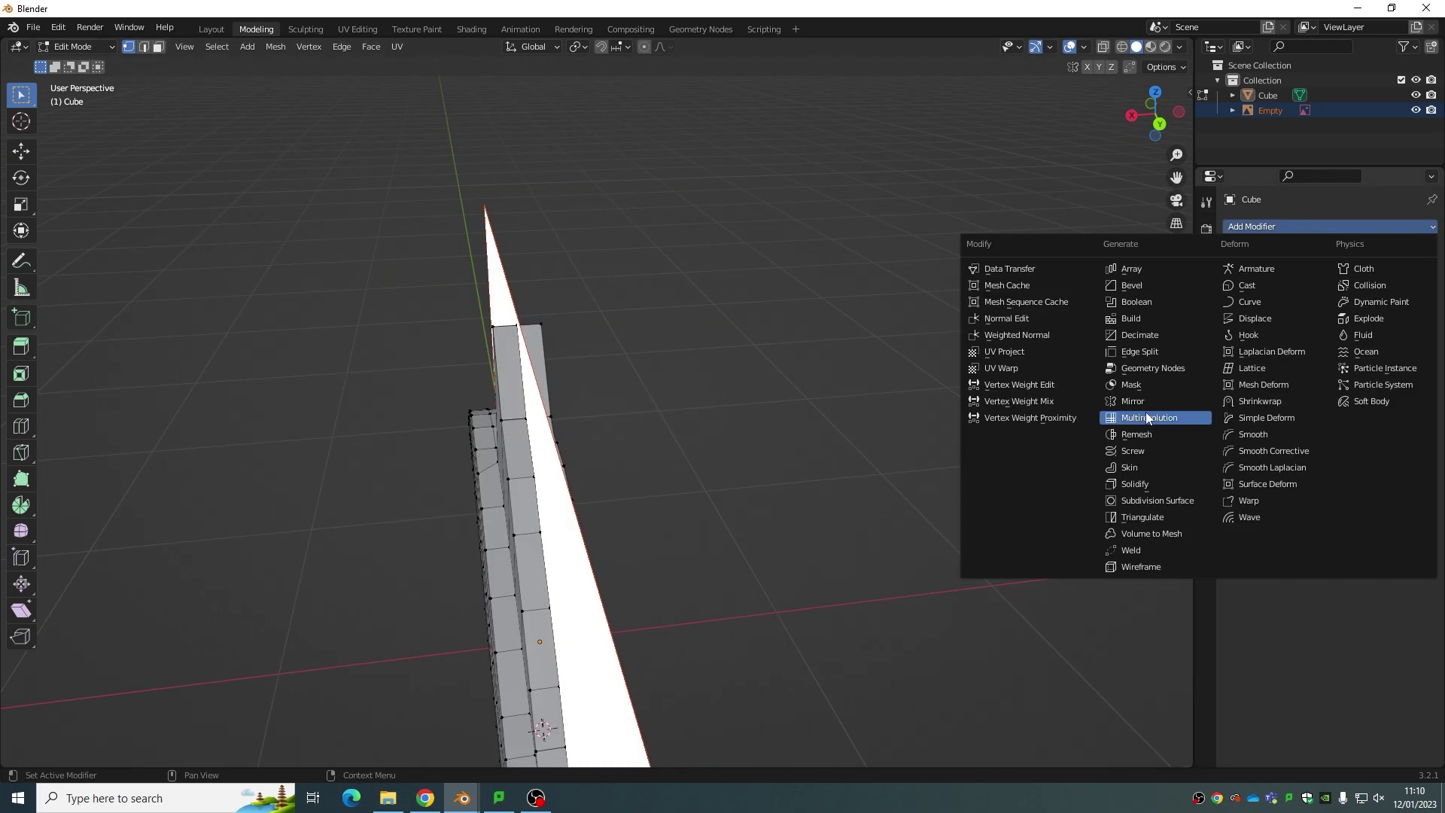
left_click(1091, 500)
key("ctrl+5")
mouse_move(777, 537)
middle_mouse_down()
mouse_move(1000, 246)
mouse_move(635, 264)
mouse_move(655, 273)
mouse_move(579, 384)
mouse_move(690, 688)
mouse_move(906, 407)
mouse_move(598, 595)
mouse_move(864, 542)
mouse_move(722, 342)
mouse_move(485, 661)
mouse_move(678, 452)
mouse_move(762, 297)
middle_mouse_up()
Step: Delete the slot edges and extrude them into a new fin
key("x")
left_click(599, 603)
key("e")
left_click(763, 298)
Step: From the side view, add a Subdivision Surface modifier to smooth the whole fish
key("ctrl+KP_3")
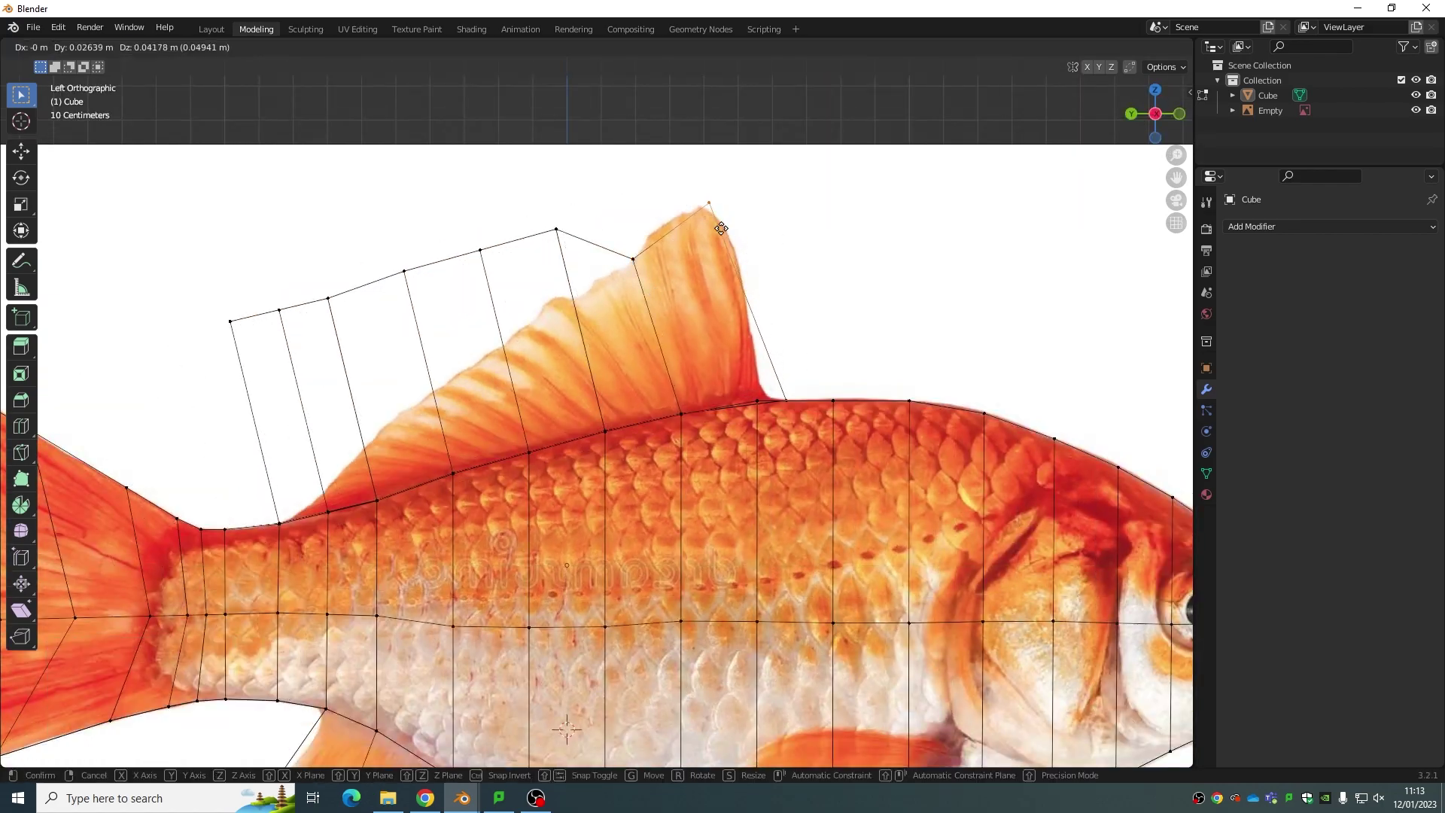
scroll(297, 367, "down", 5)
left_click(1251, 226)
left_click(1049, 374)
Step: Set the smoothing level to 4, check the fin from the side, and move to UV Editing
mouse_move(677, 451)
middle_mouse_down()
mouse_move(755, 219)
mouse_move(678, 359)
mouse_move(723, 268)
mouse_move(676, 338)
middle_mouse_up()
right_click(676, 338)
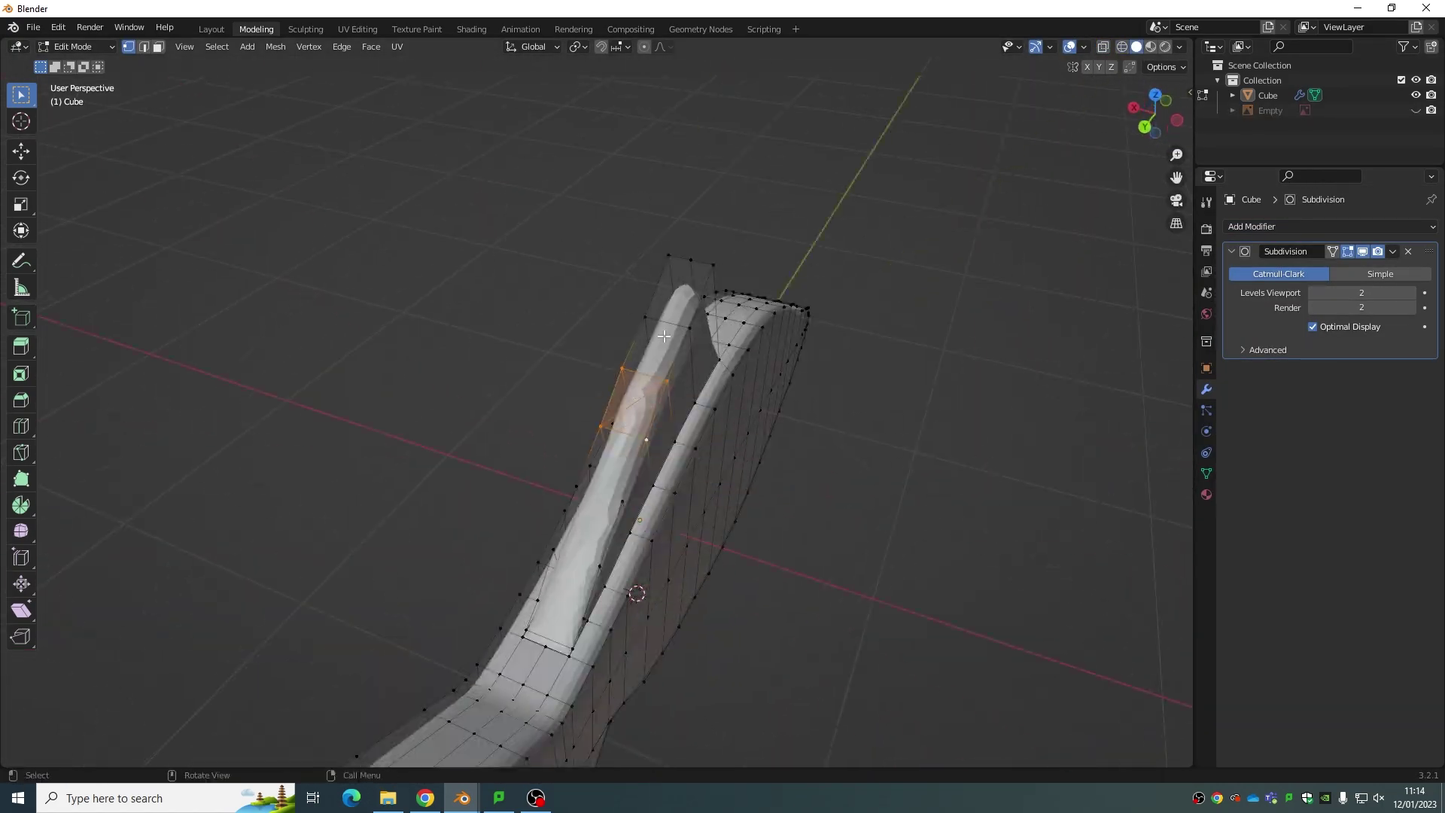
middle_click_drag(626, 561, 664, 171)
key("KP_3")
scroll(613, 629, "down", 3)
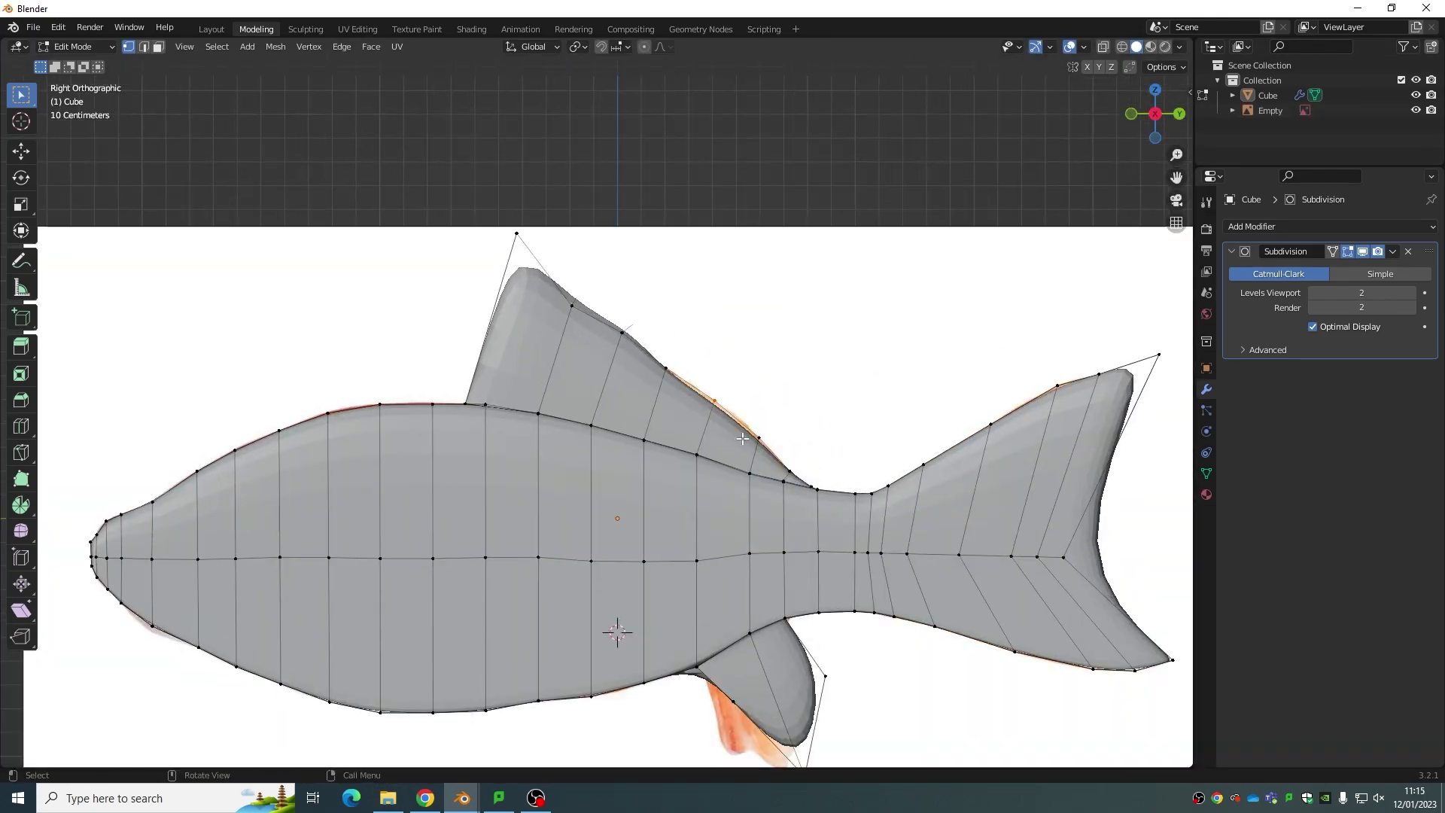
mouse_move(724, 627)
middle_mouse_down()
mouse_move(1016, 474)
mouse_move(930, 639)
mouse_move(546, 298)
mouse_move(926, 322)
middle_mouse_up()
key("ctrl+4")
scroll(546, 298, "up", 4)
key("KP_3")
scroll(896, 204, "down", 3)
mouse_move(916, 451)
middle_mouse_down()
mouse_move(897, 204)
mouse_move(531, 243)
middle_mouse_up()
key("ctrl+Page_Down")
key("ctrl+Page_Down")
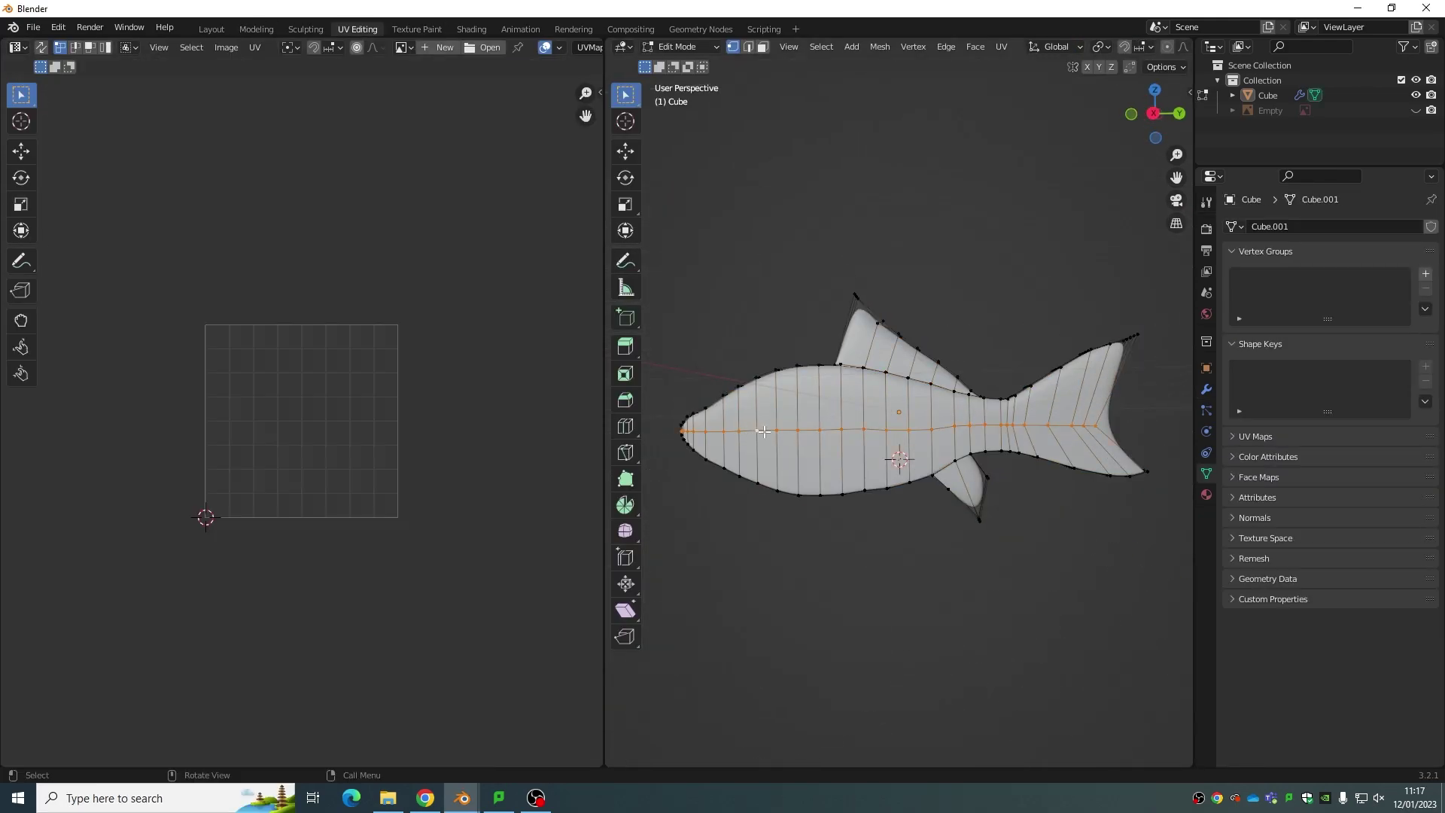
Step: Back in the modelling view, line up the fish's right side and show its material settings
key("ctrl+Page_Up")
key("ctrl+Page_Up")
middle_click_drag(445, 283, 951, 239)
scroll(898, 217, "down", 2)
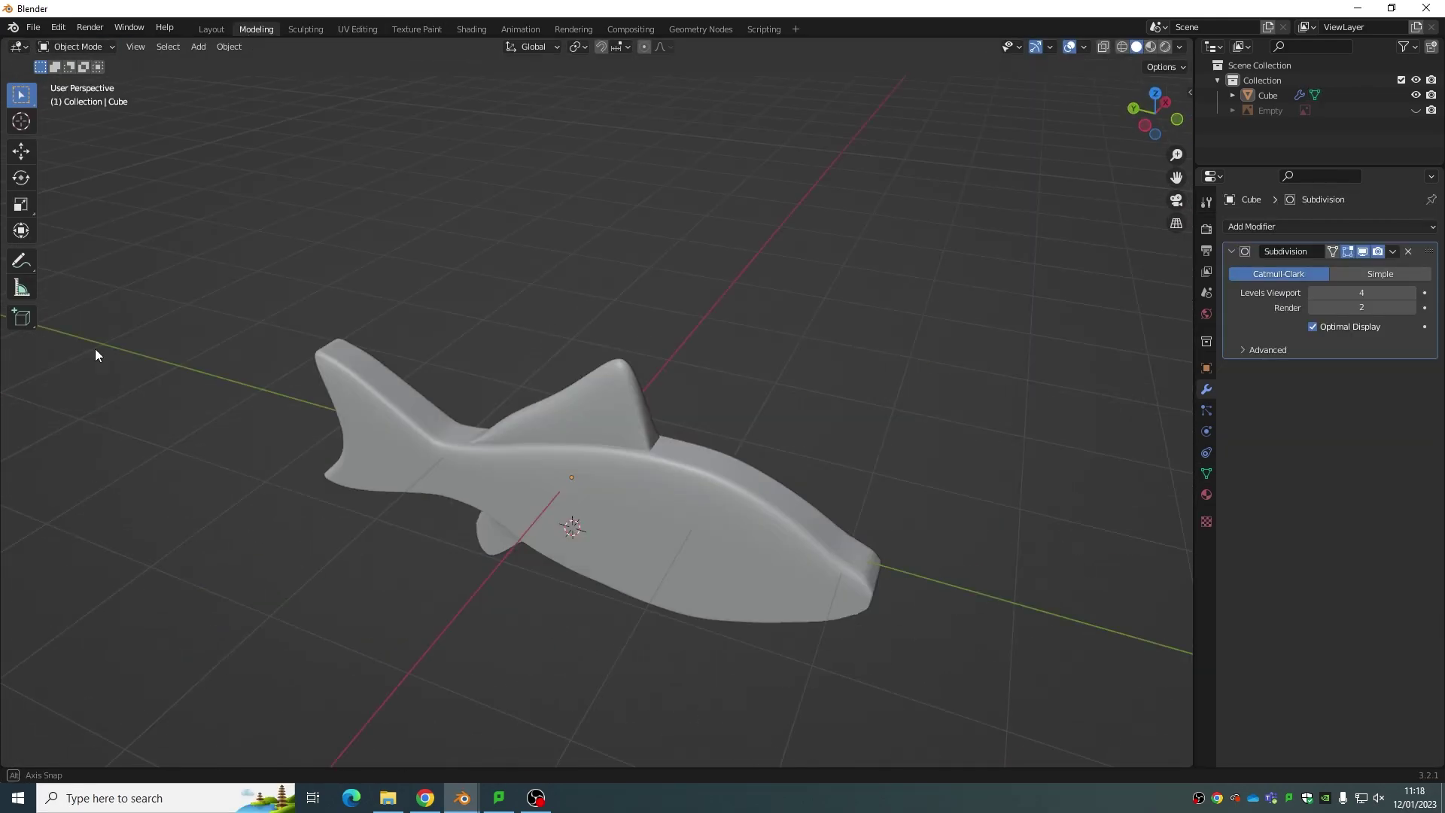
middle_click_drag(95, 350, 986, 370, "alt")
left_click(1207, 495)
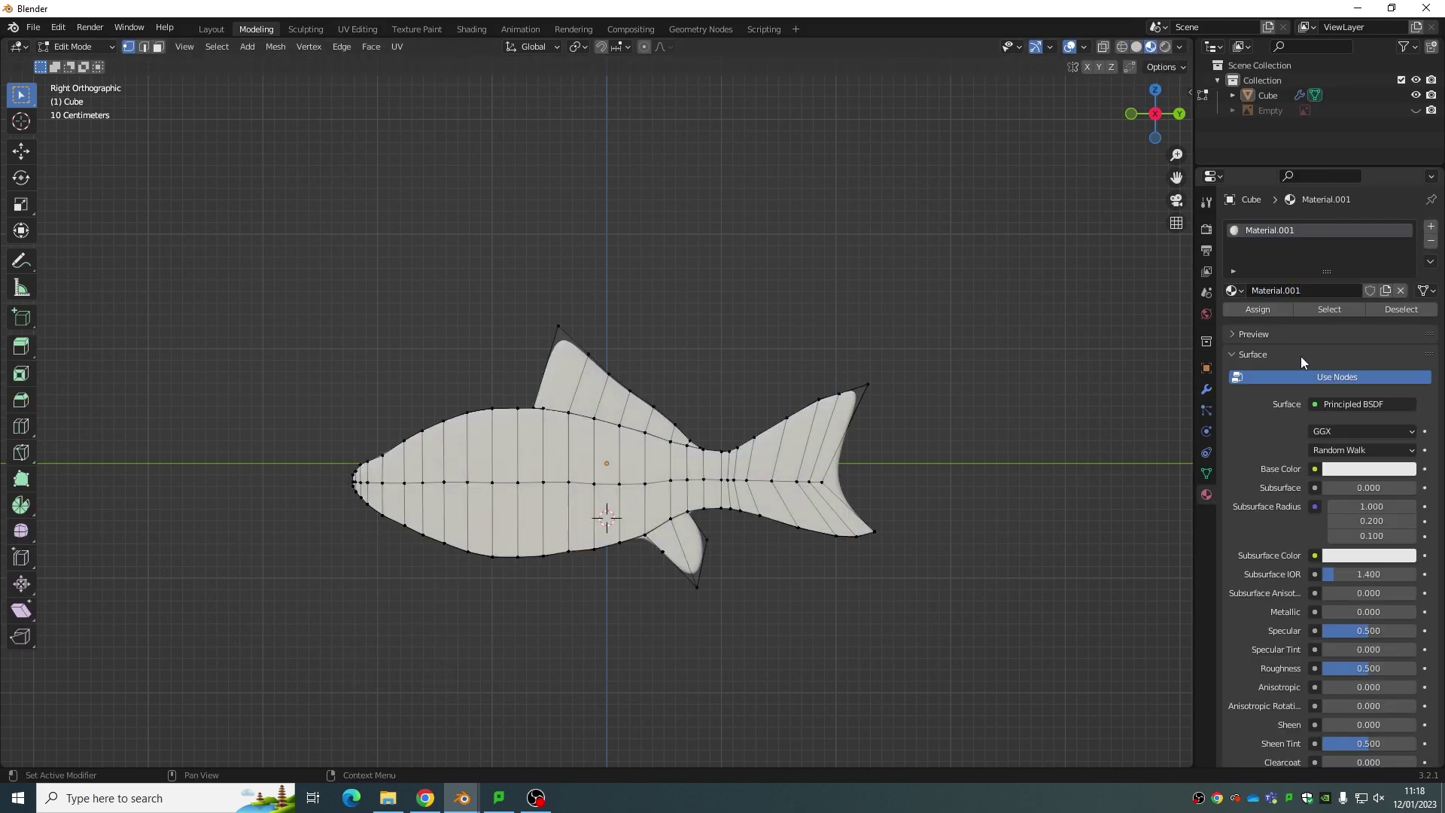
Step: In UV Editing, select the whole mesh and scale its UV layout to fit the goldfish photo
key("ctrl+Page_Down")
key("a")
key("s")
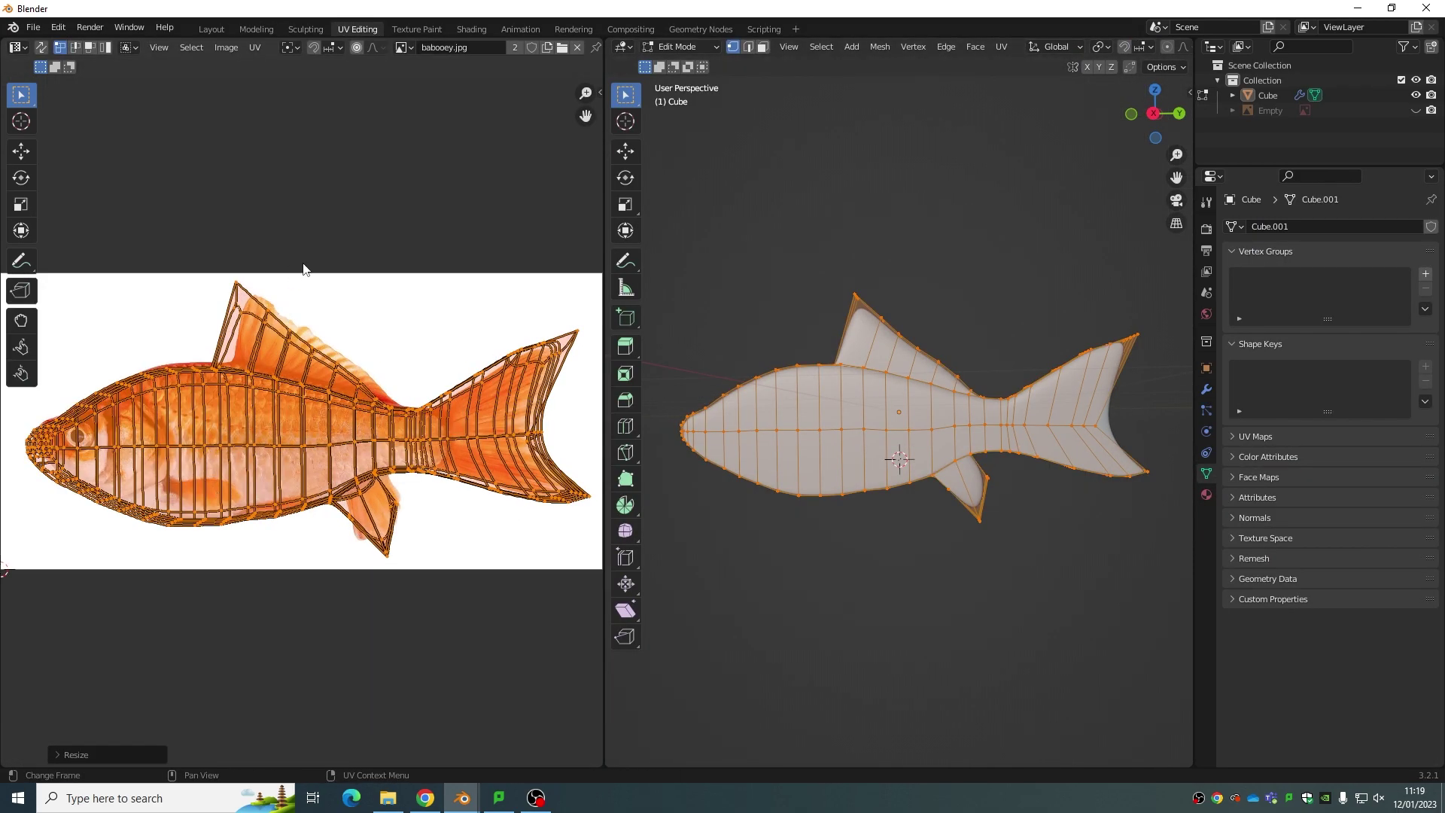
left_click_drag(605, 301, 387, 301)
middle_click_drag(828, 414, 941, 416)
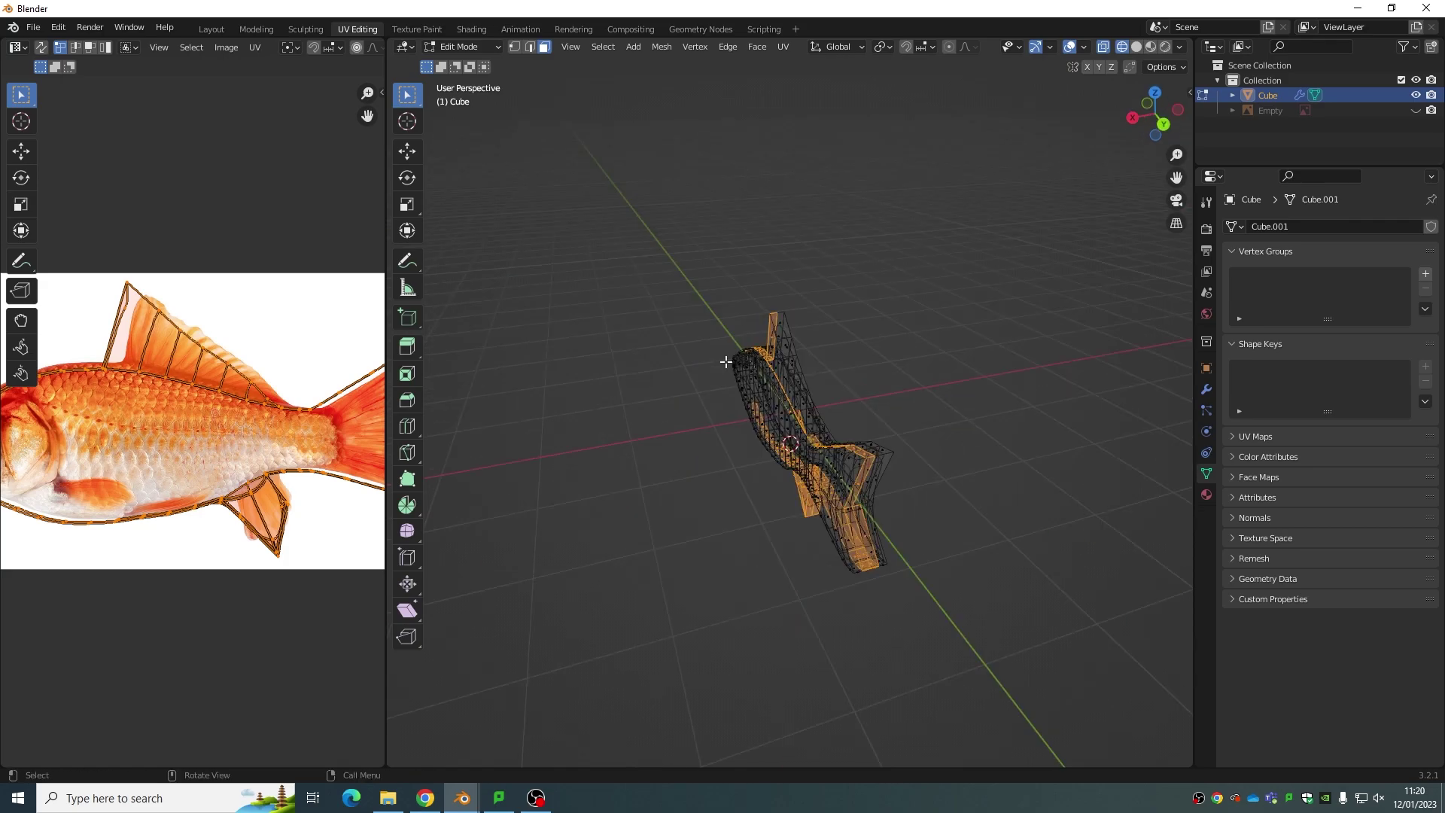
Step: Select a face on the fish, start a Ctrl+R edge loop, and inspect the photo-textured mesh
scroll(148, 462, "down", 3)
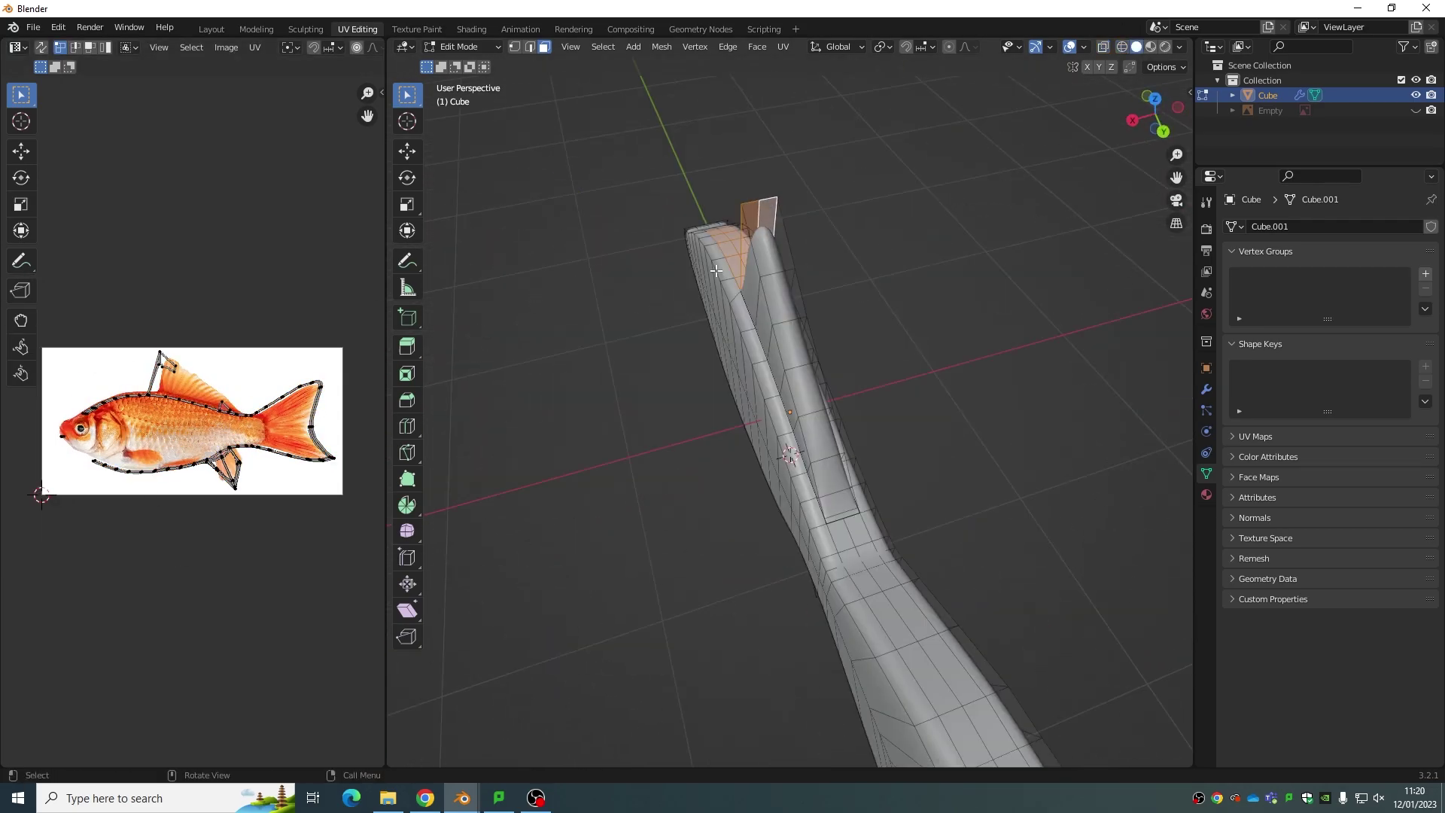
mouse_move(1072, 119)
middle_mouse_down()
mouse_move(795, 346)
mouse_move(1095, 247)
mouse_move(800, 360)
middle_mouse_up()
left_click(796, 346, "shift")
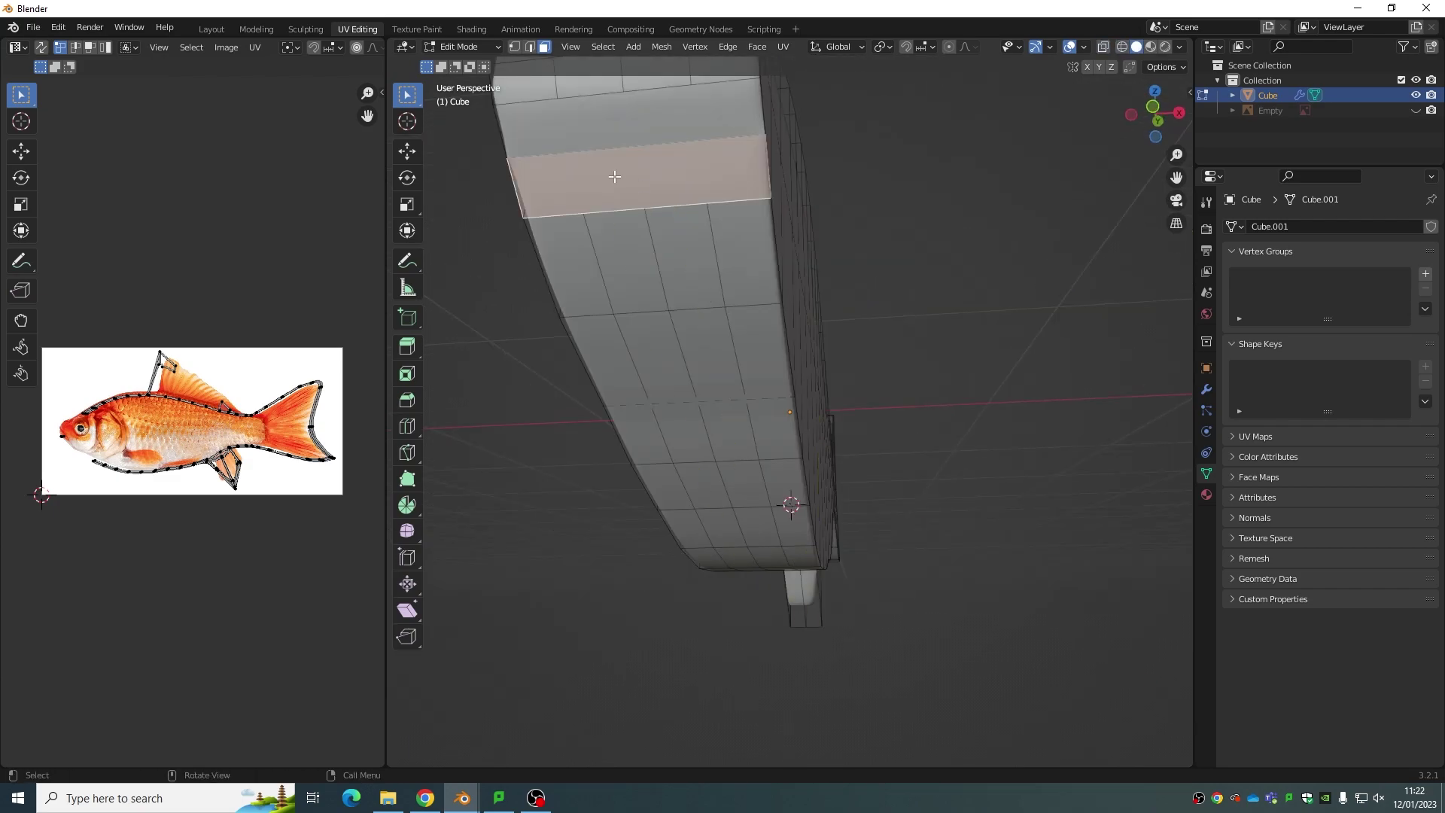
key("ctrl+r")
mouse_move(707, 364)
middle_mouse_down()
mouse_move(1010, 364)
mouse_move(1019, 474)
mouse_move(774, 482)
middle_mouse_up()
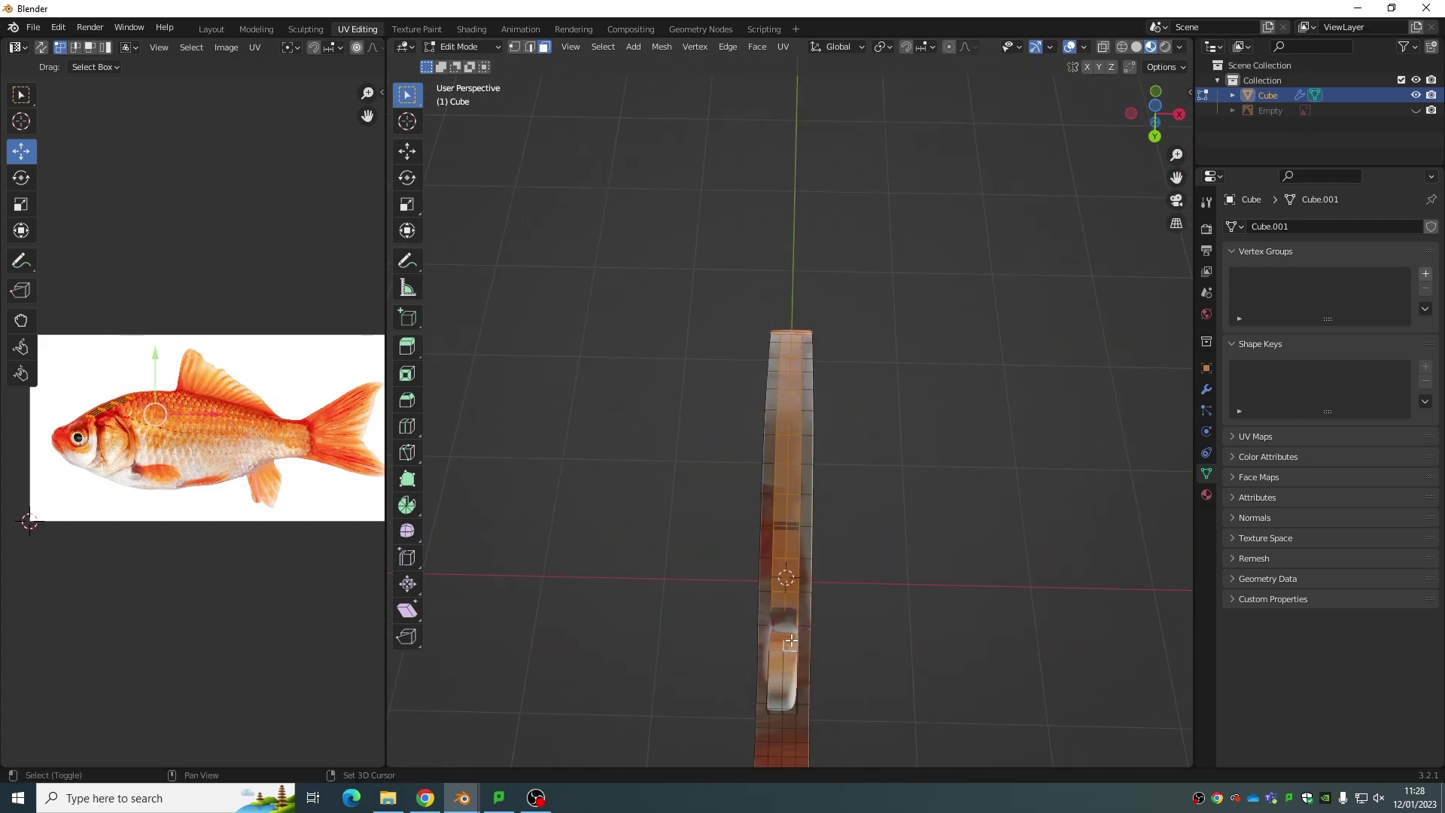
middle_click_drag(791, 641, 819, 634)
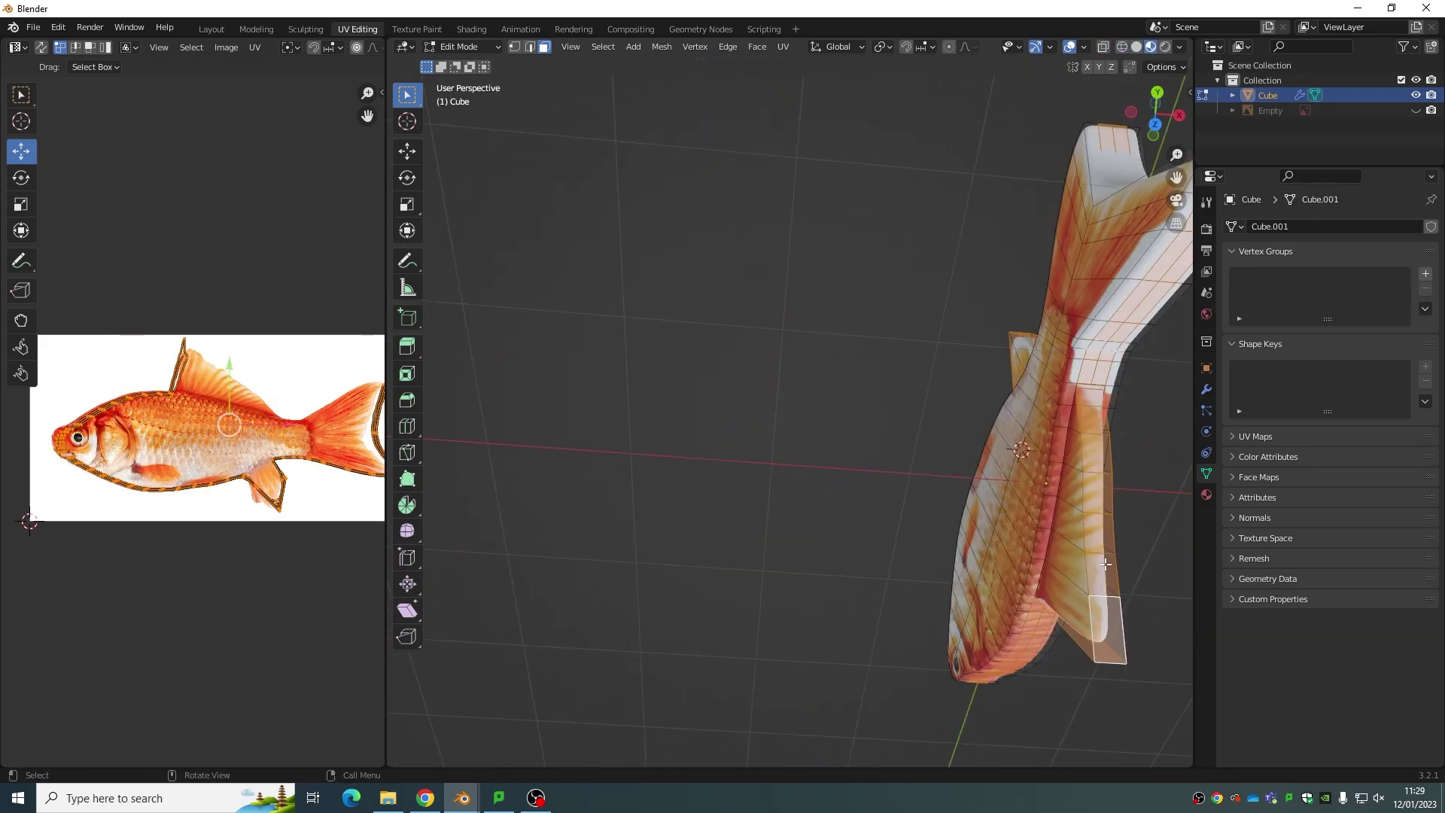
Step: Visit the Texture Paint workspace, return to UV Editing, and inspect the textured fish mesh
middle_click_drag(782, 353, 1065, 372)
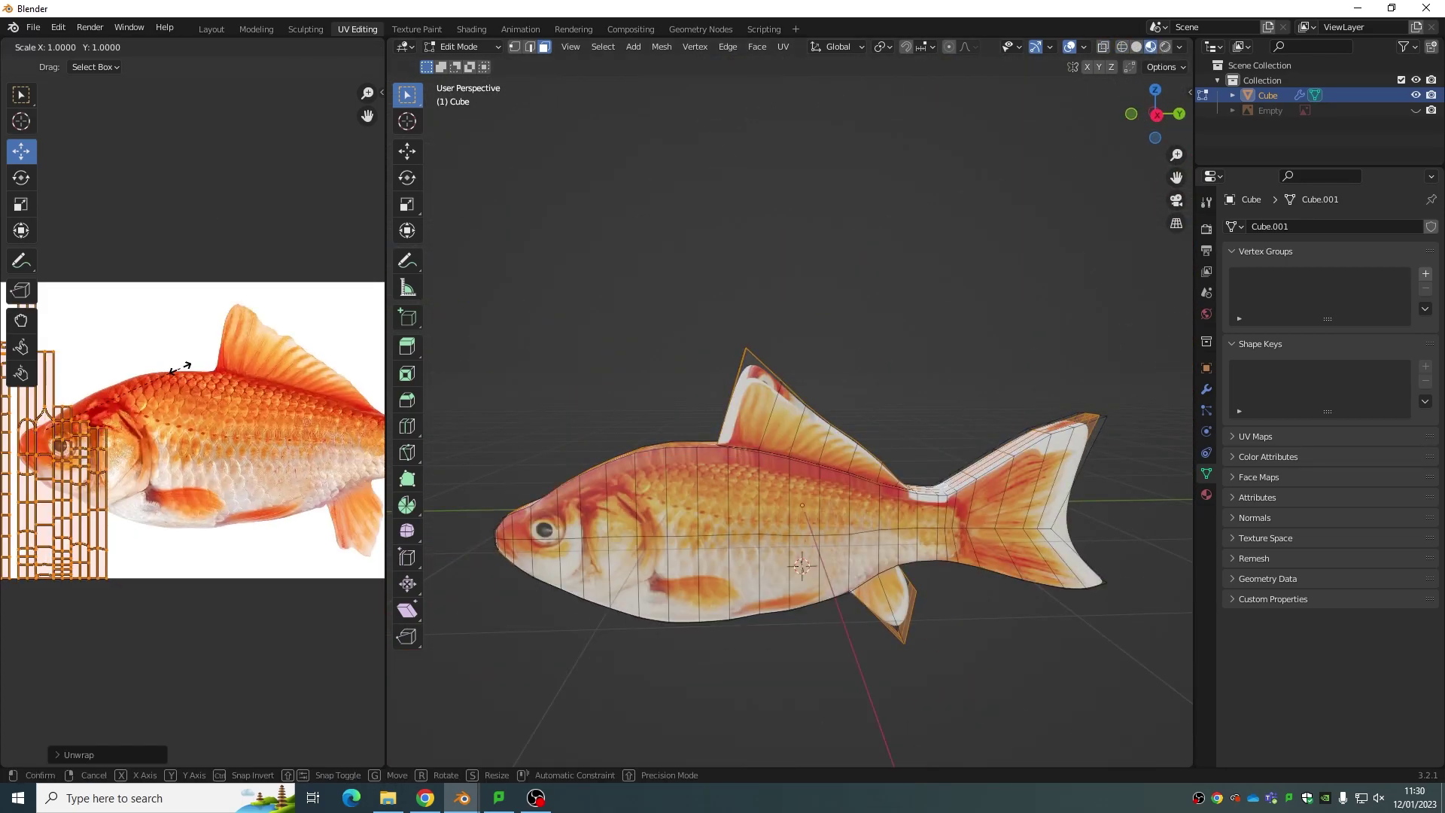
left_click(416, 29)
key("ctrl+Page_Up")
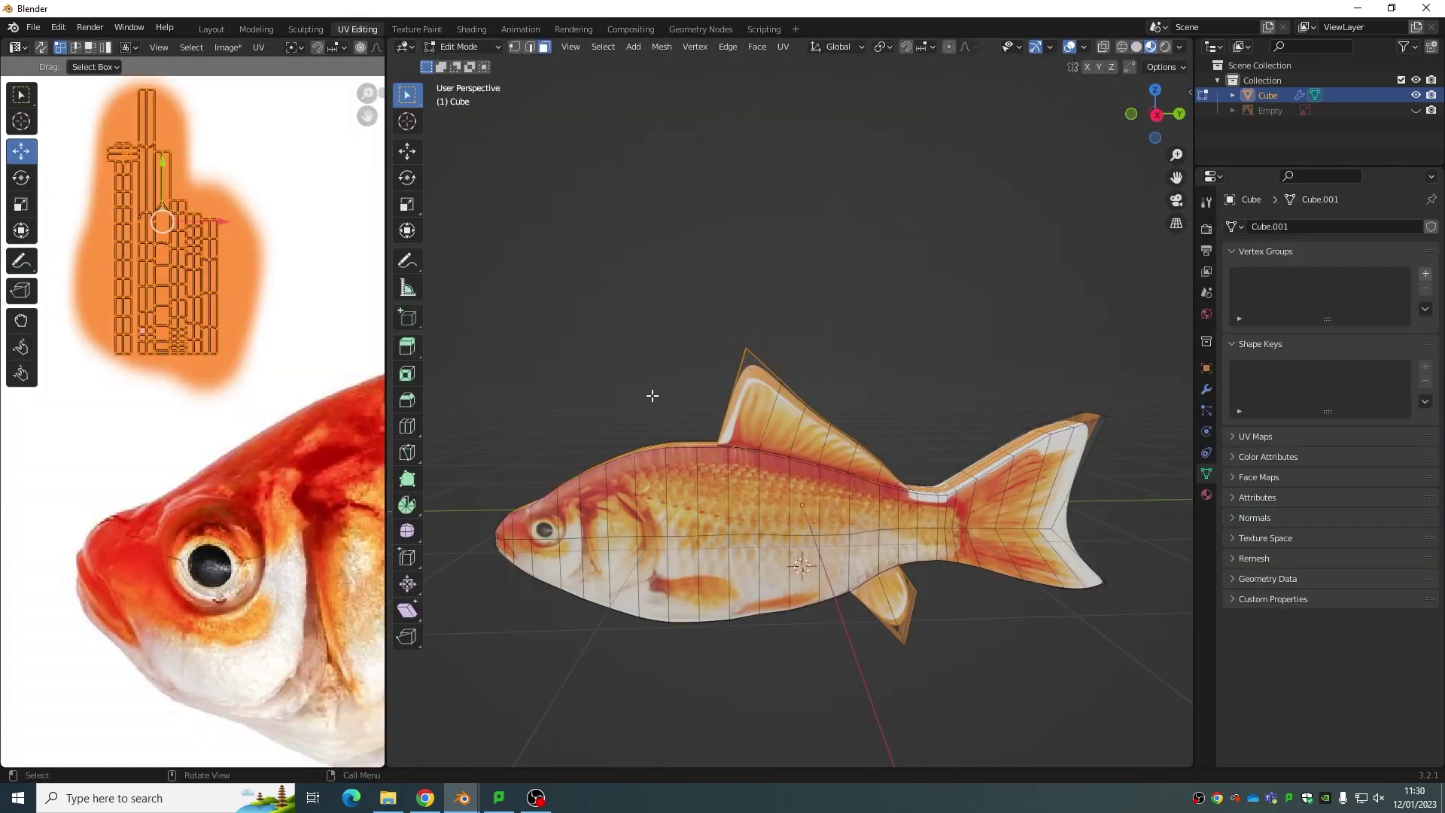
middle_click_drag(652, 393, 962, 413)
scroll(961, 413, "up", 3)
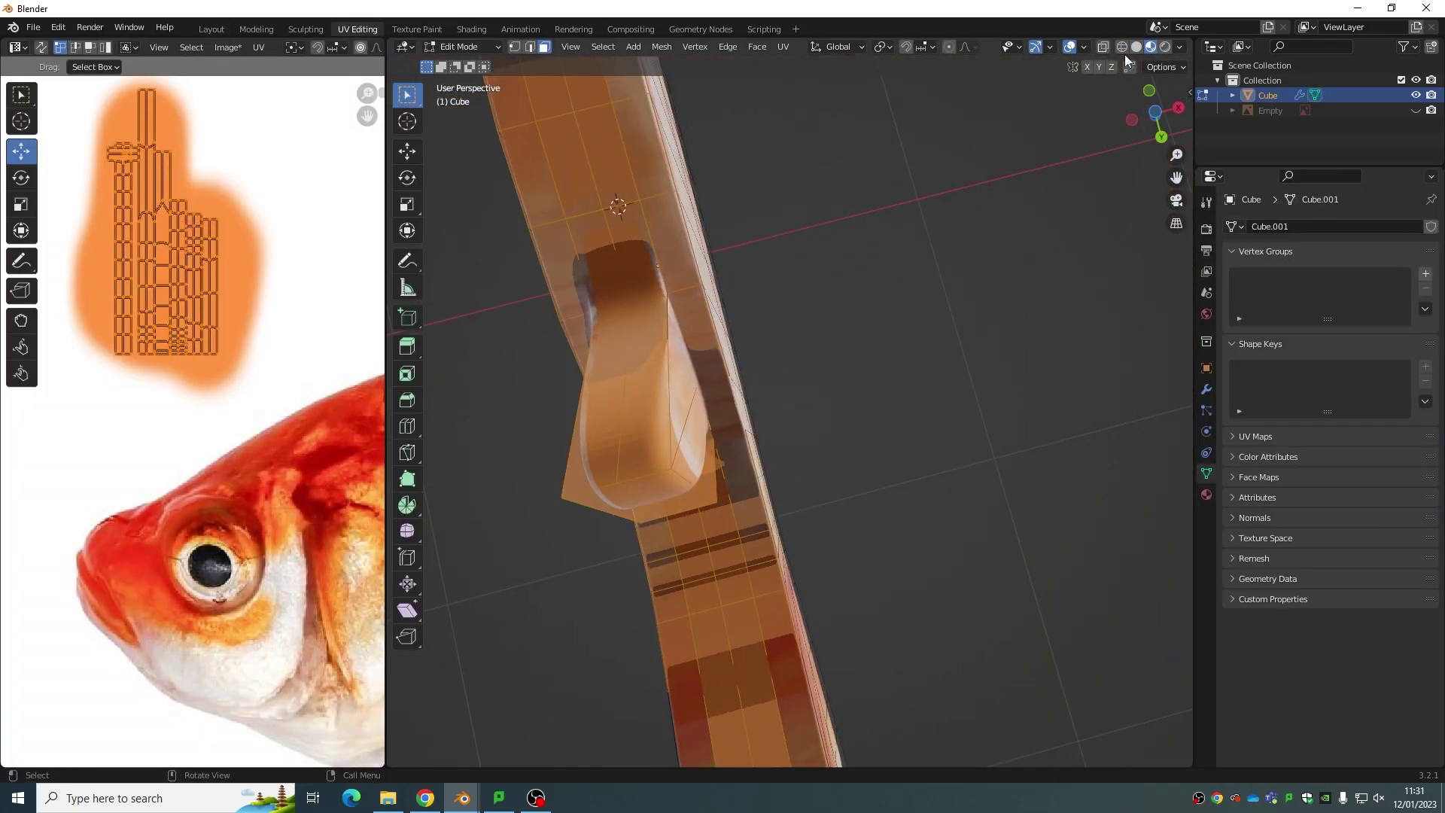
mouse_move(1070, 530)
middle_mouse_down()
mouse_move(716, 262)
mouse_move(746, 599)
middle_mouse_up()
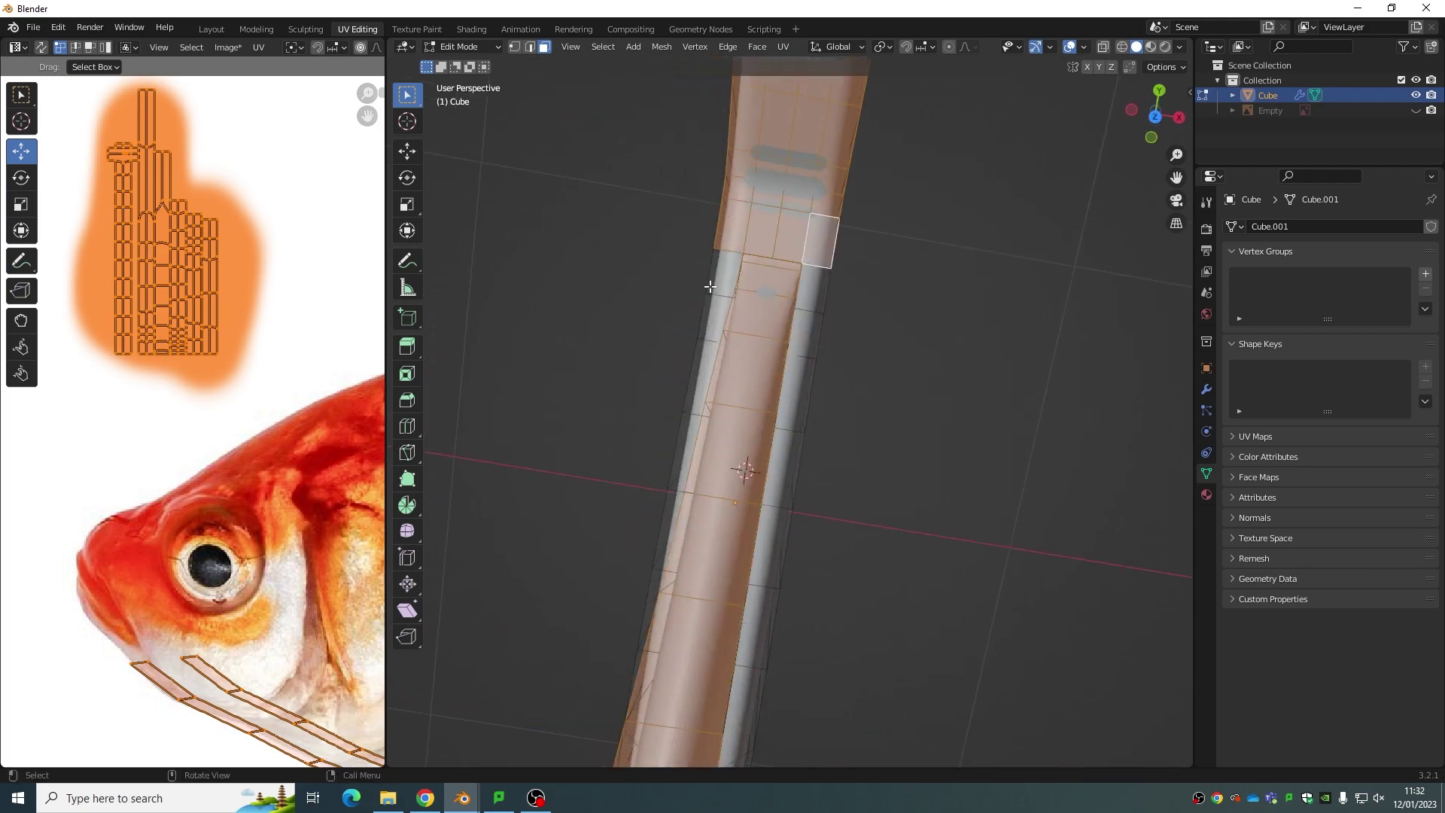